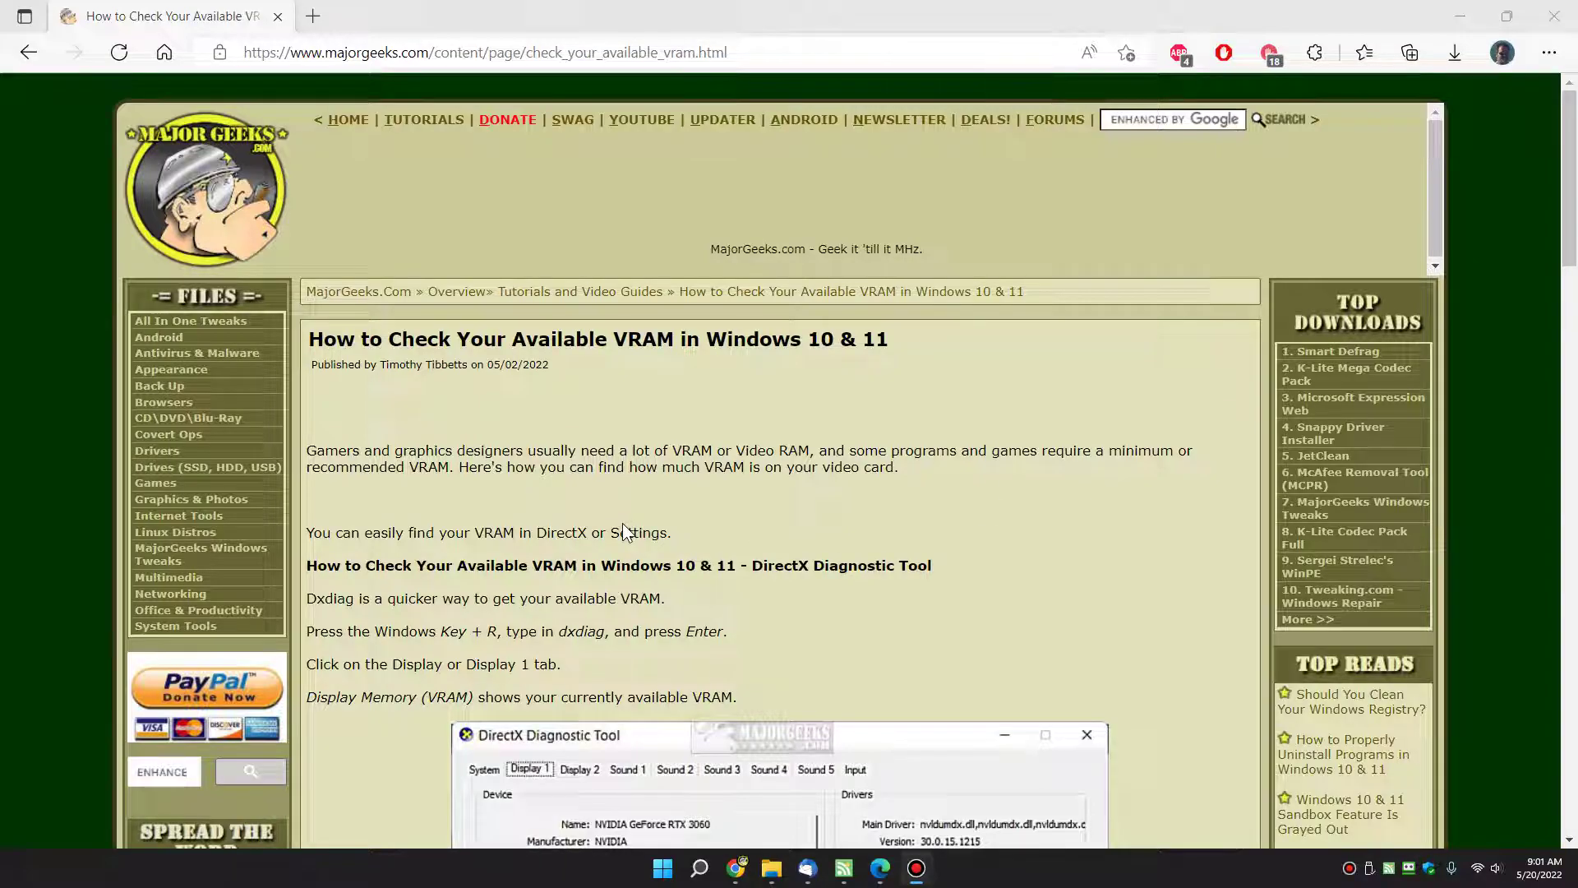
- Scroll the MajorGeeks VRAM article down to its DirectX Diagnostic Tool method and screenshot
click(595, 413)
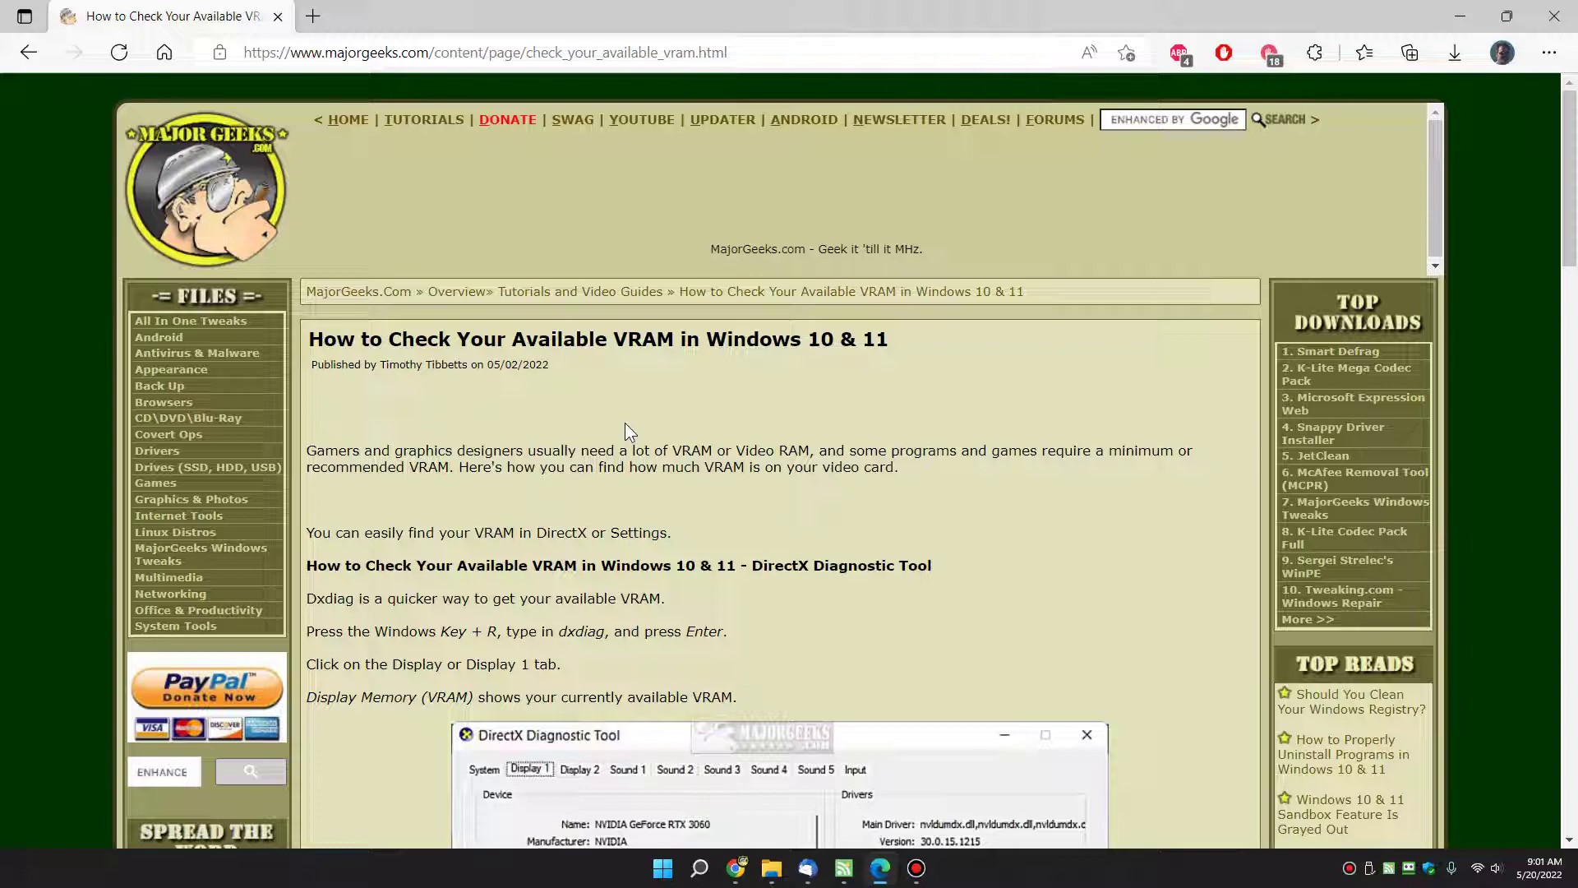
scroll(620, 406, down, 1)
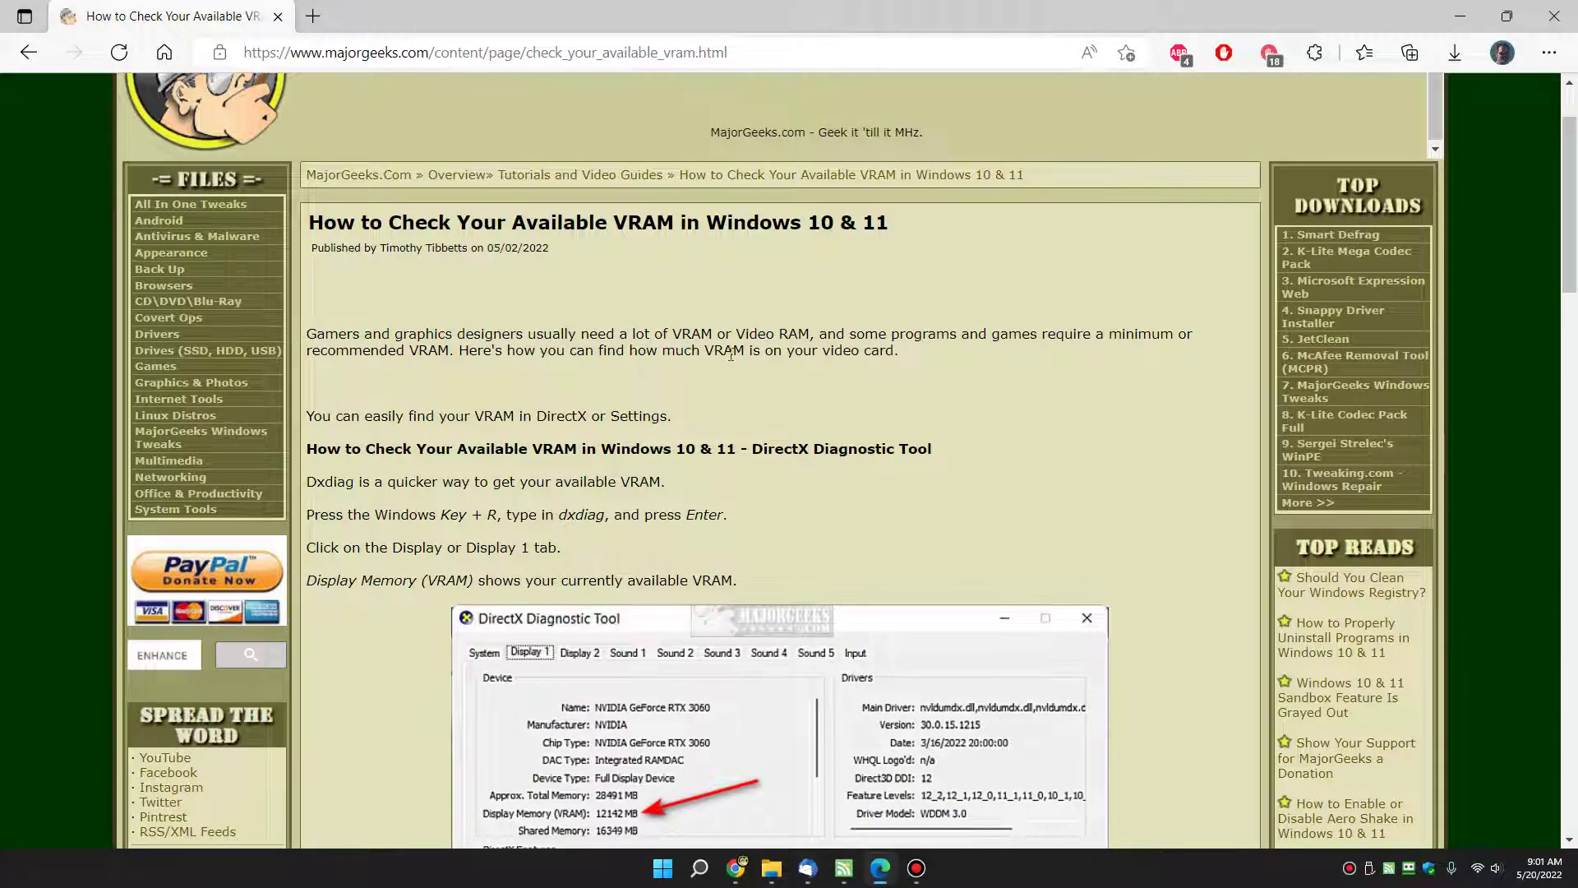
scroll(731, 356, down, 1)
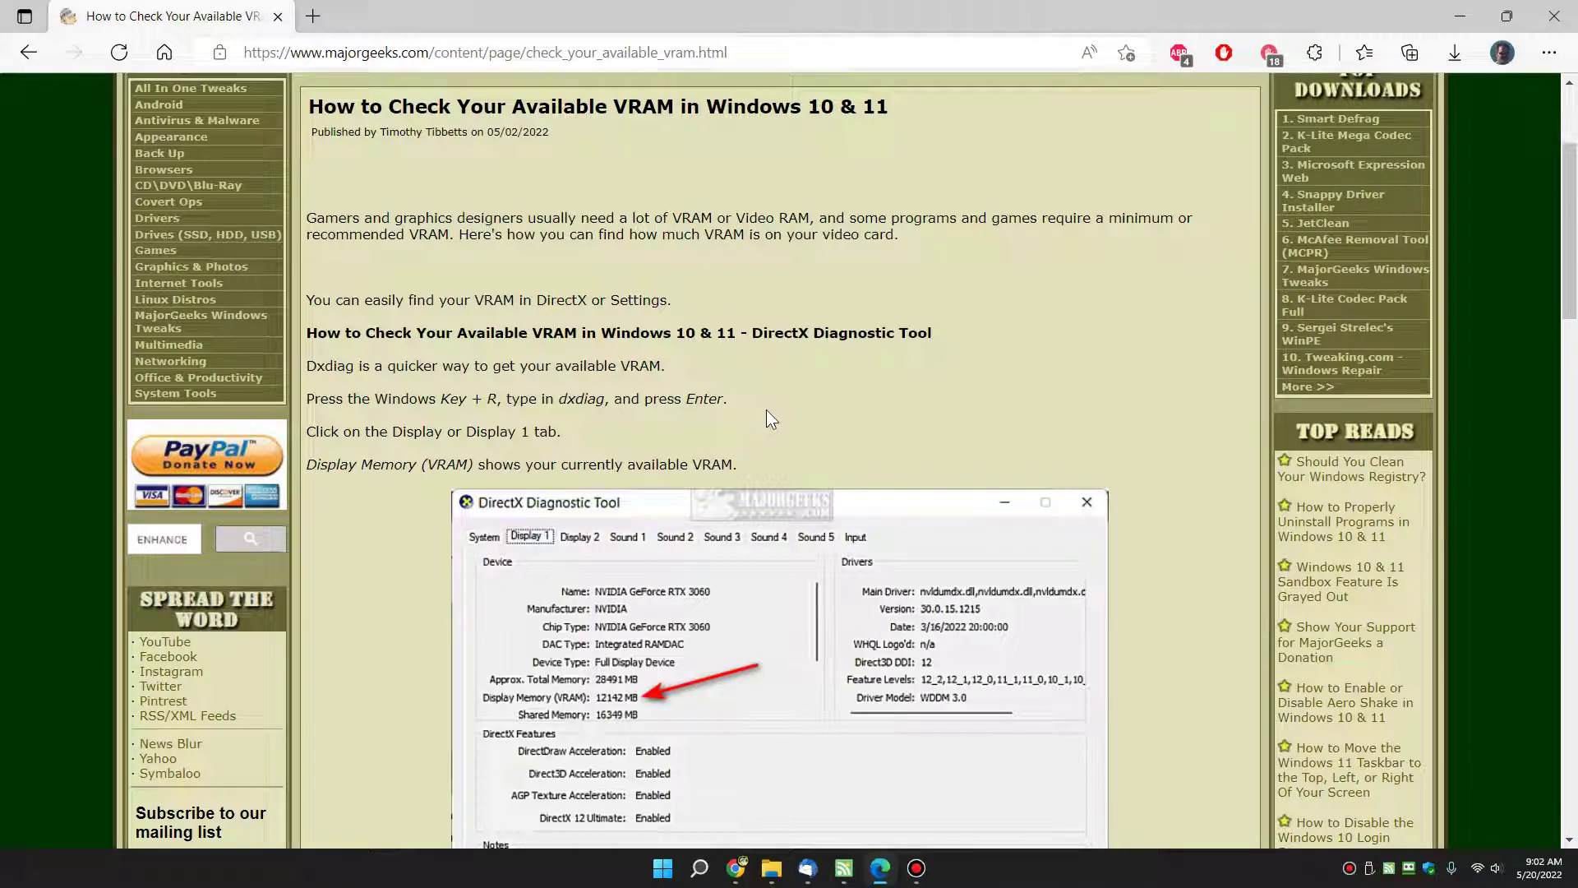
- Launch dxdiag from the Run box and place its window beside the article
key(super+r)
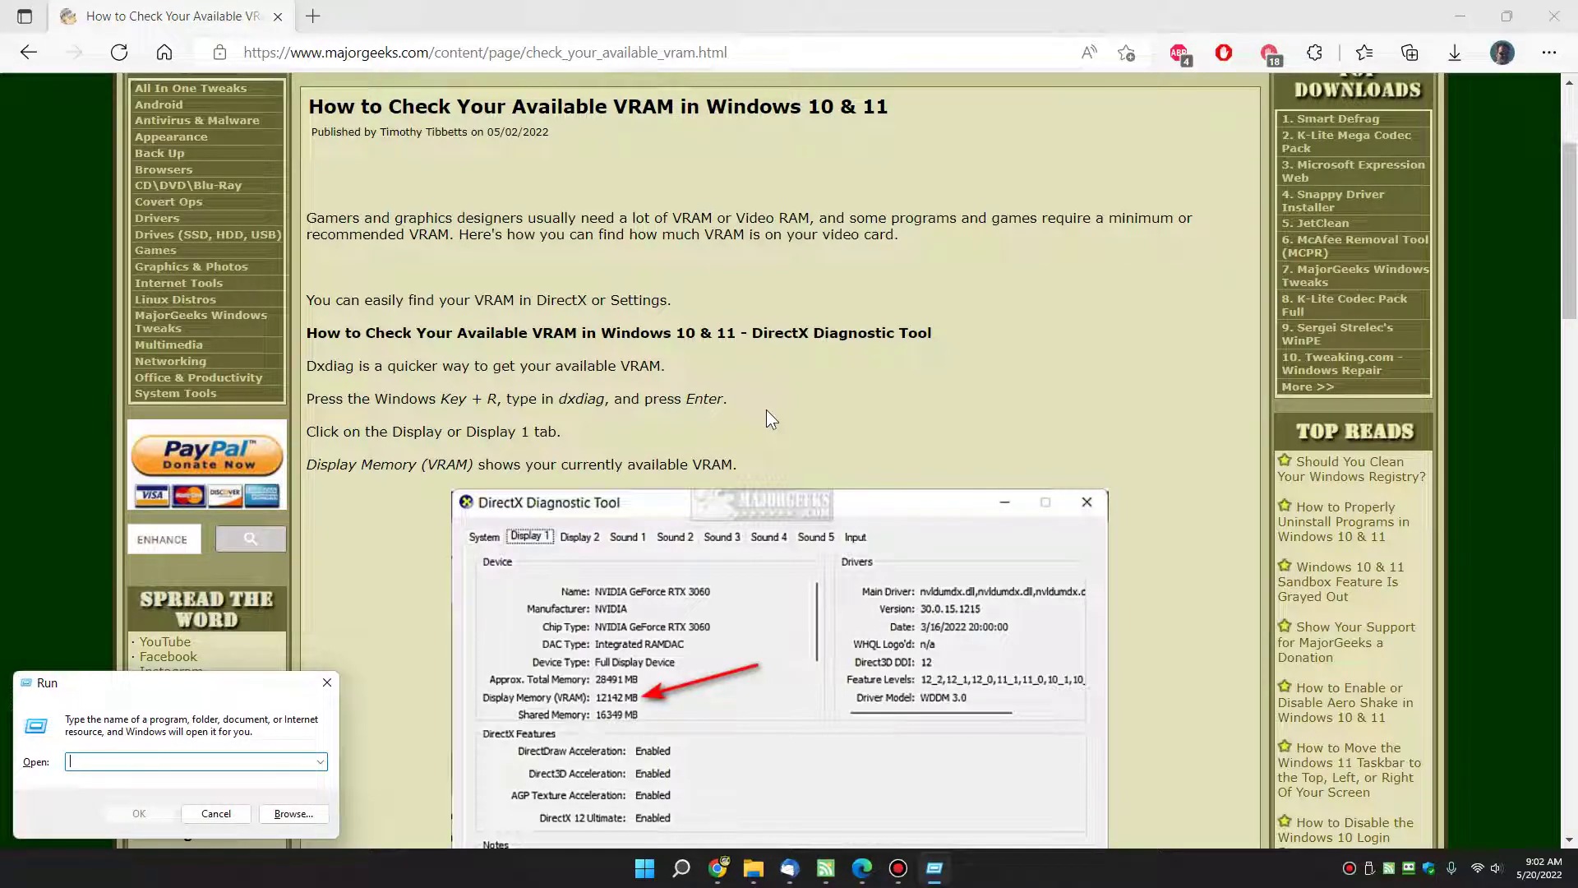
text(dxdiag)
click(121, 817)
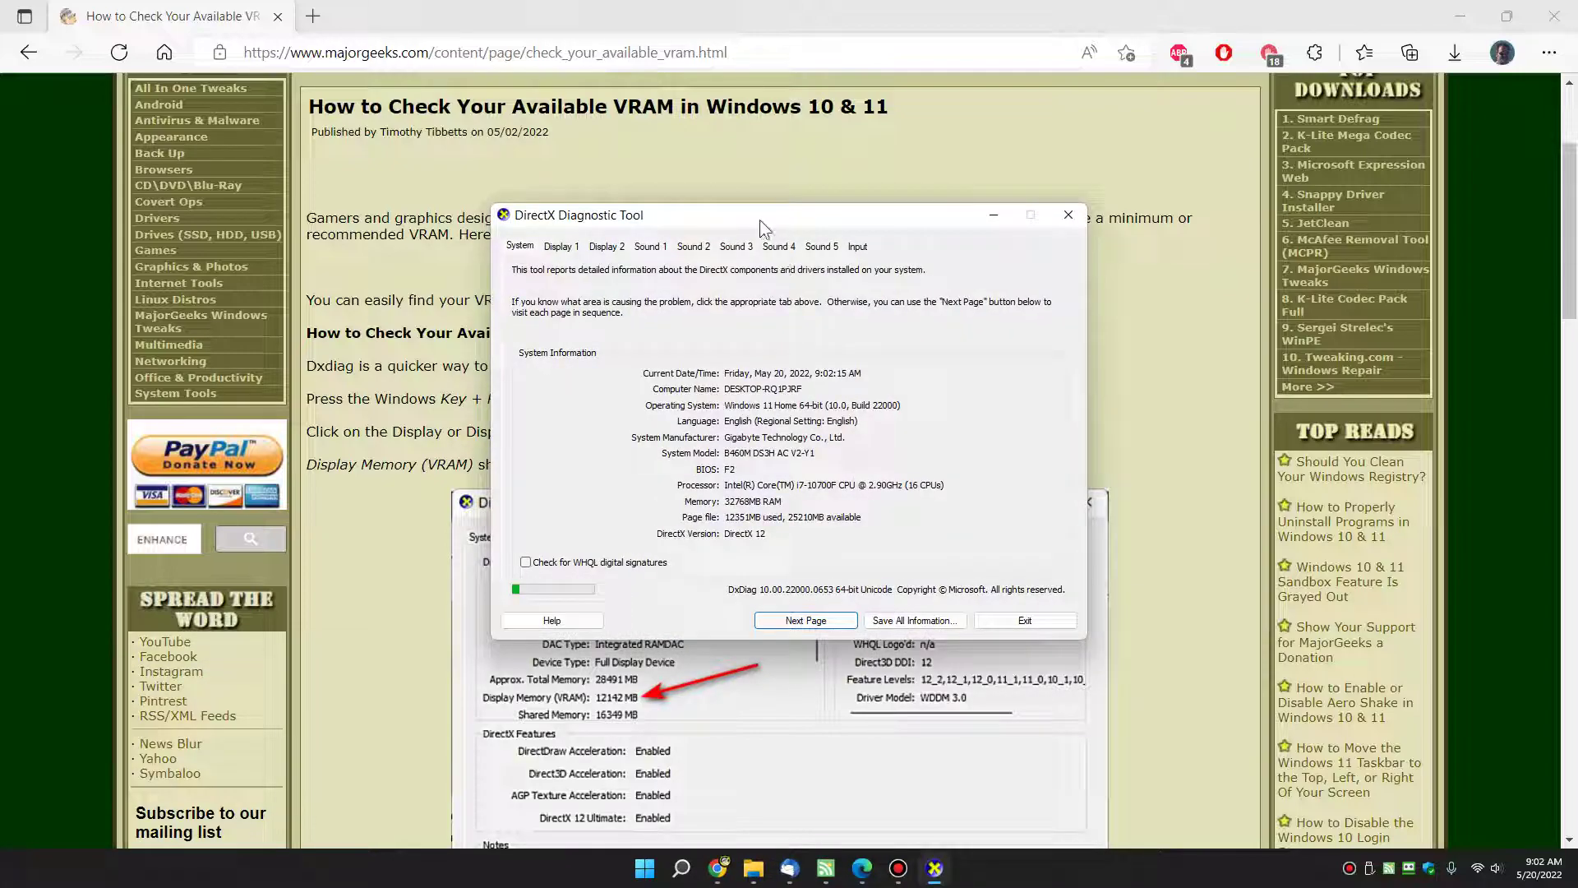
drag(801, 220, 1094, 197)
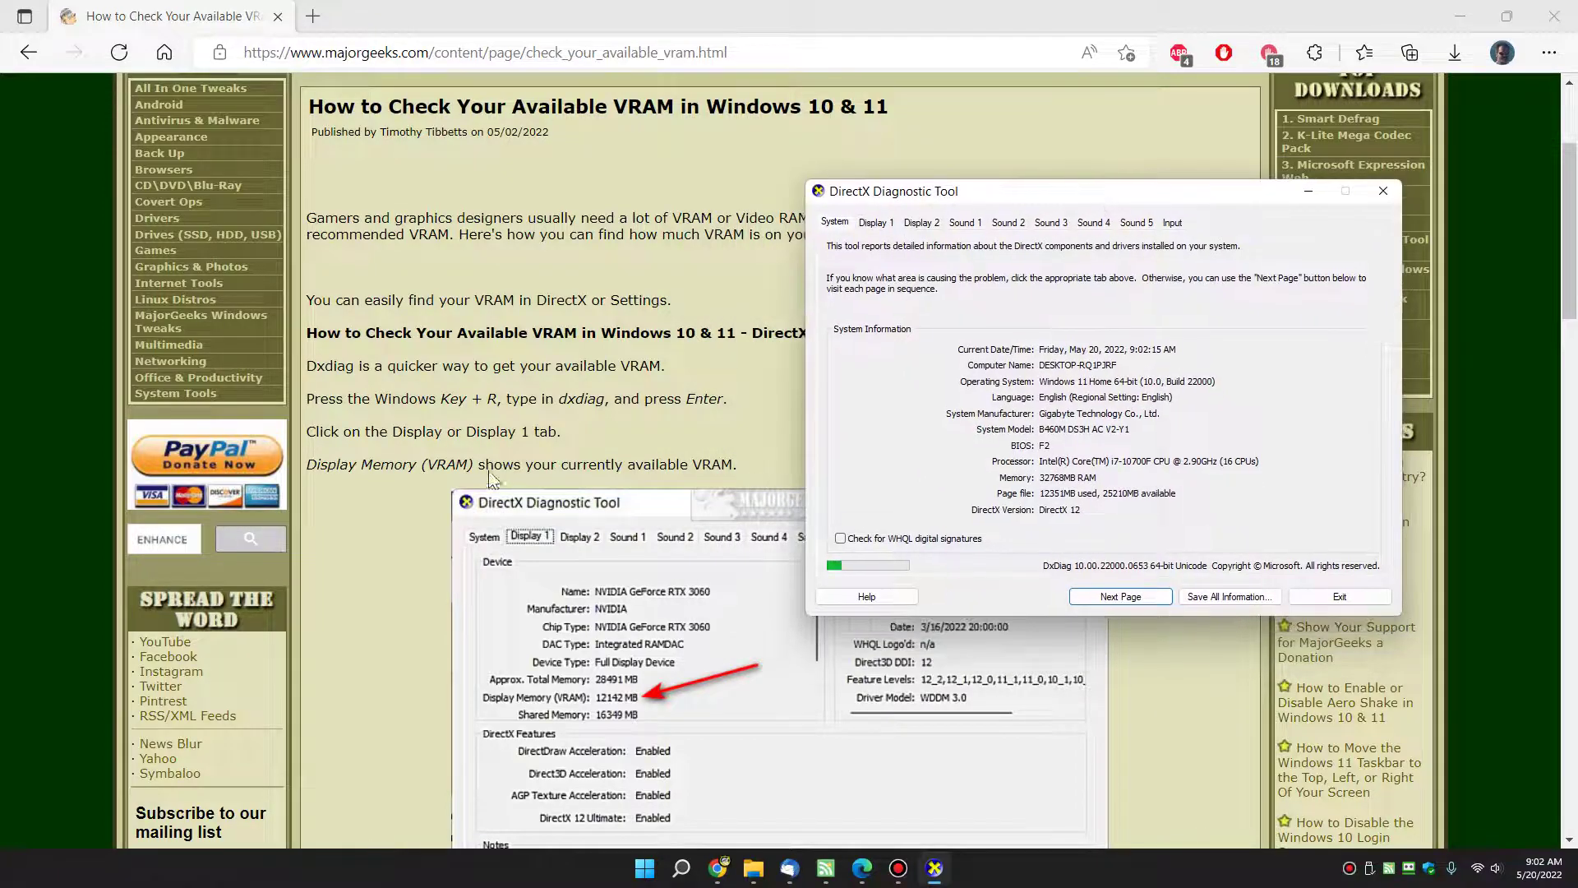
- Read Display 1's 12142 MB display memory, then exit the DirectX Diagnostic Tool
click(922, 224)
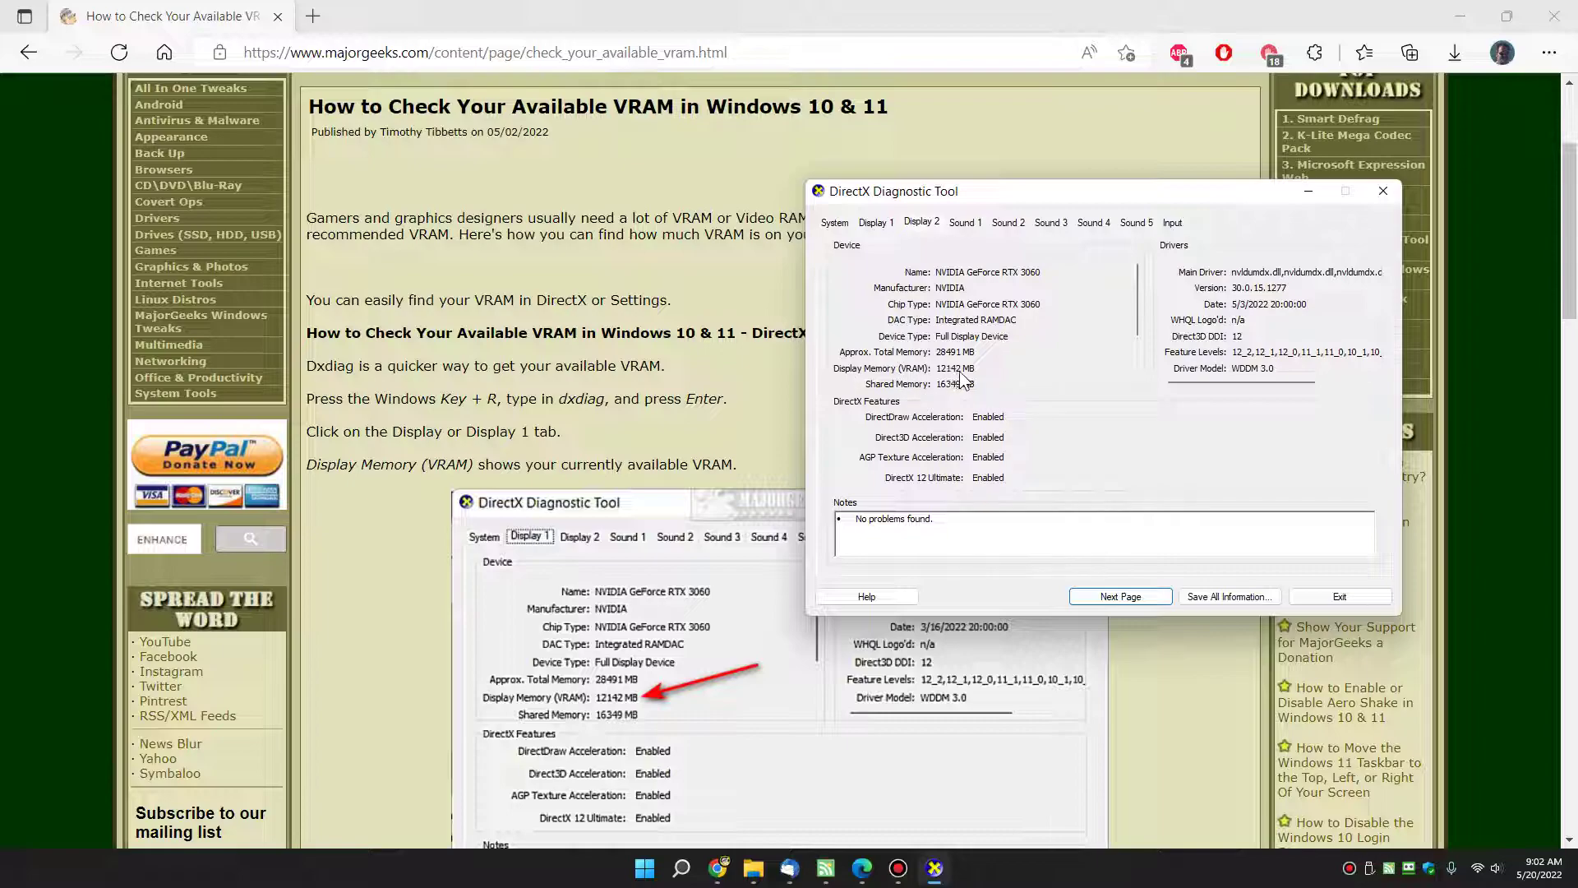
click(875, 228)
click(1329, 598)
scroll(751, 355, down, 4)
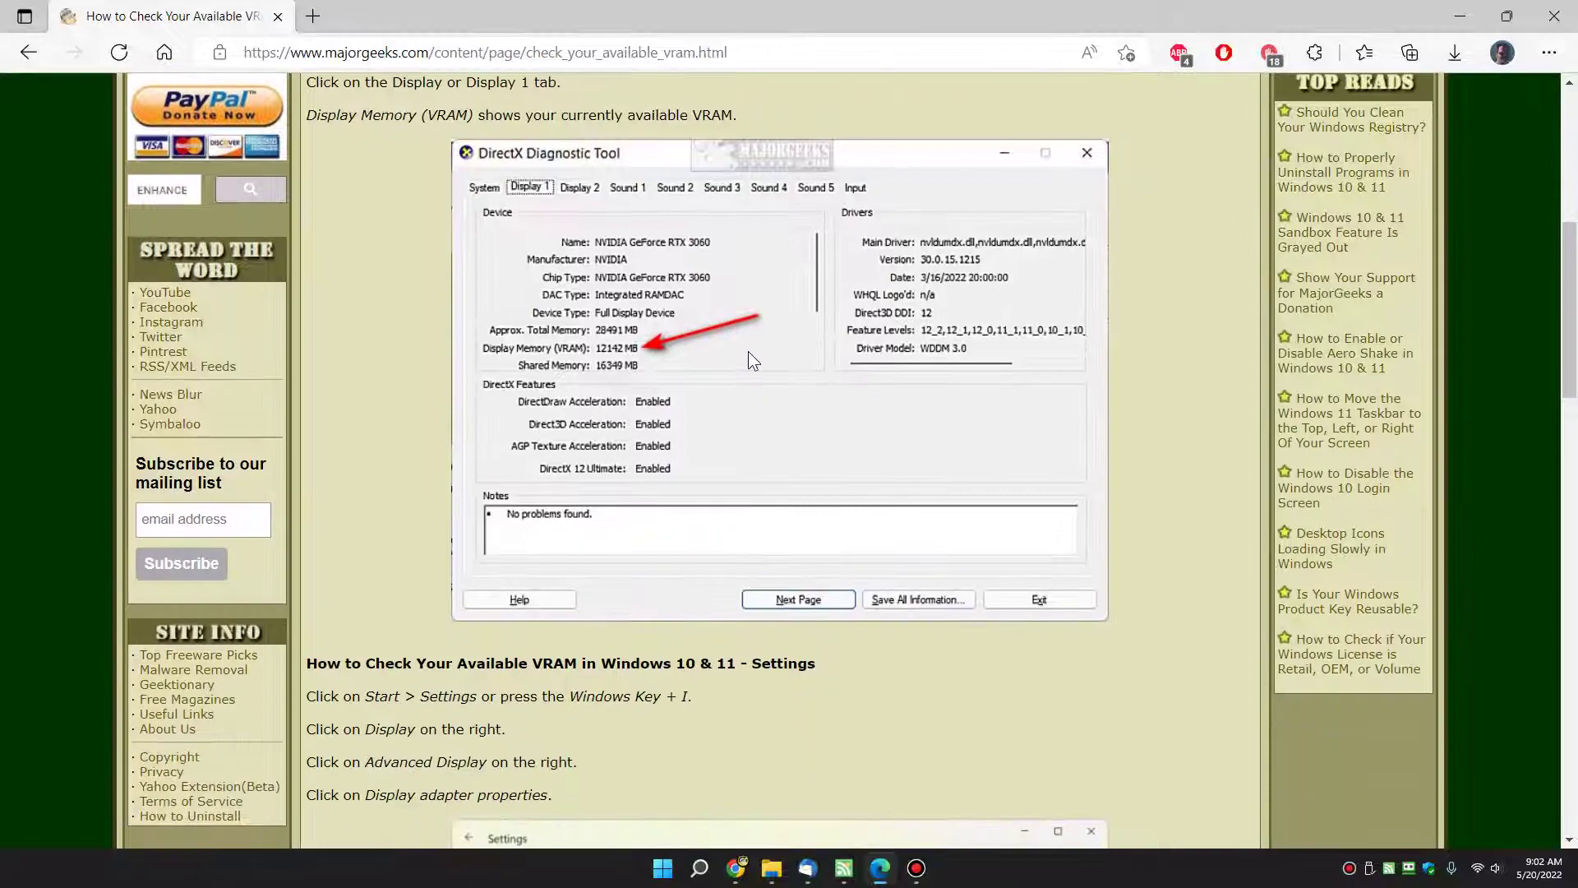
- Open Windows Settings, move it fully into view, and go to Display settings
scroll(748, 352, down, 7)
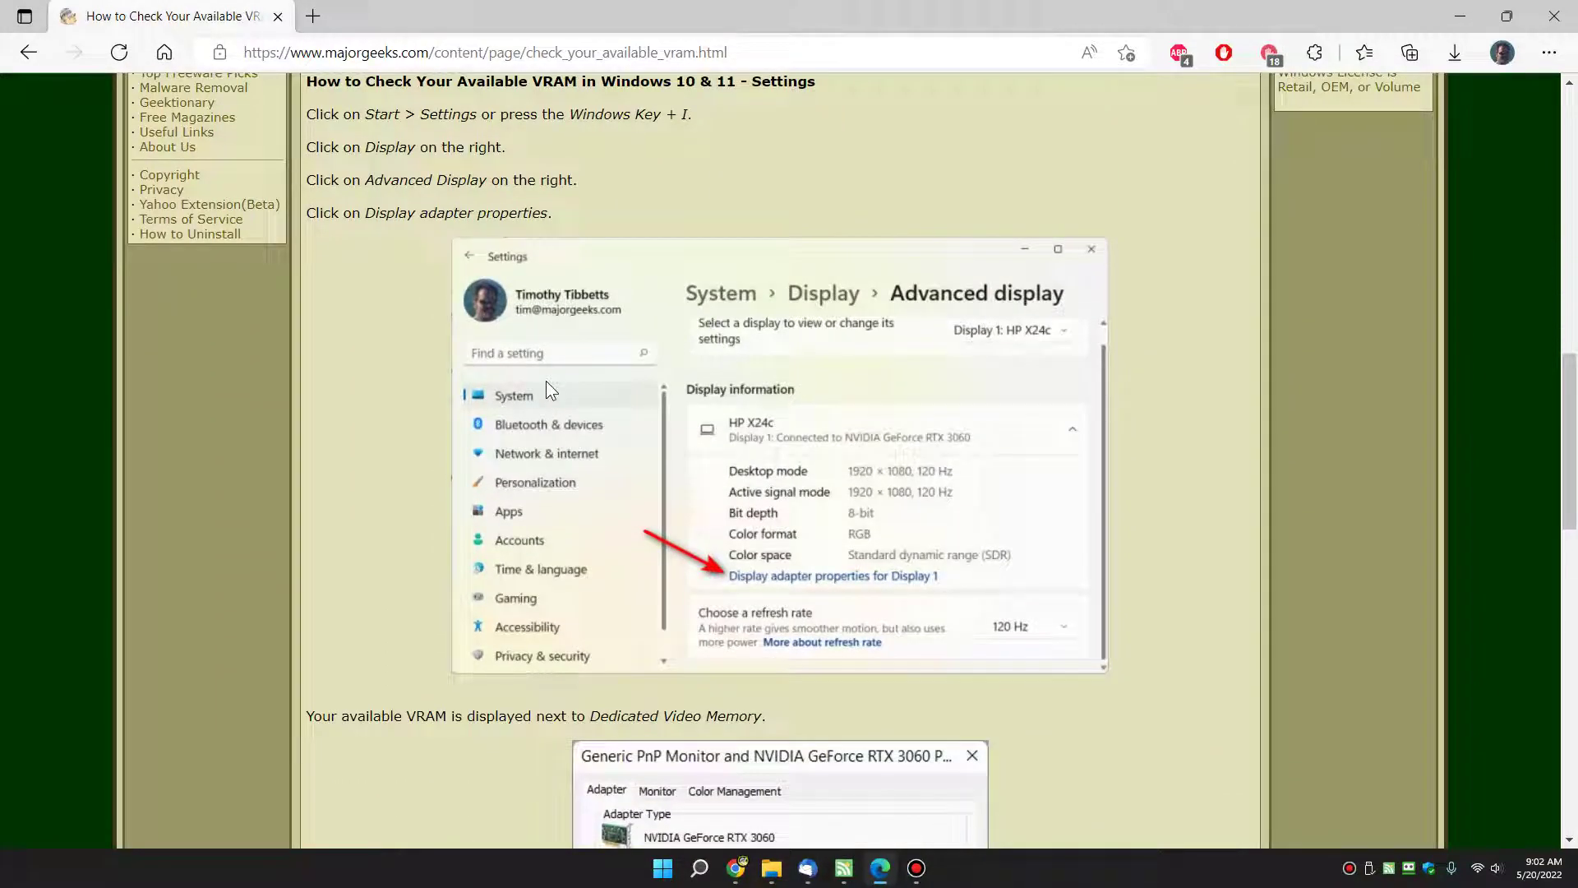
key(super+i)
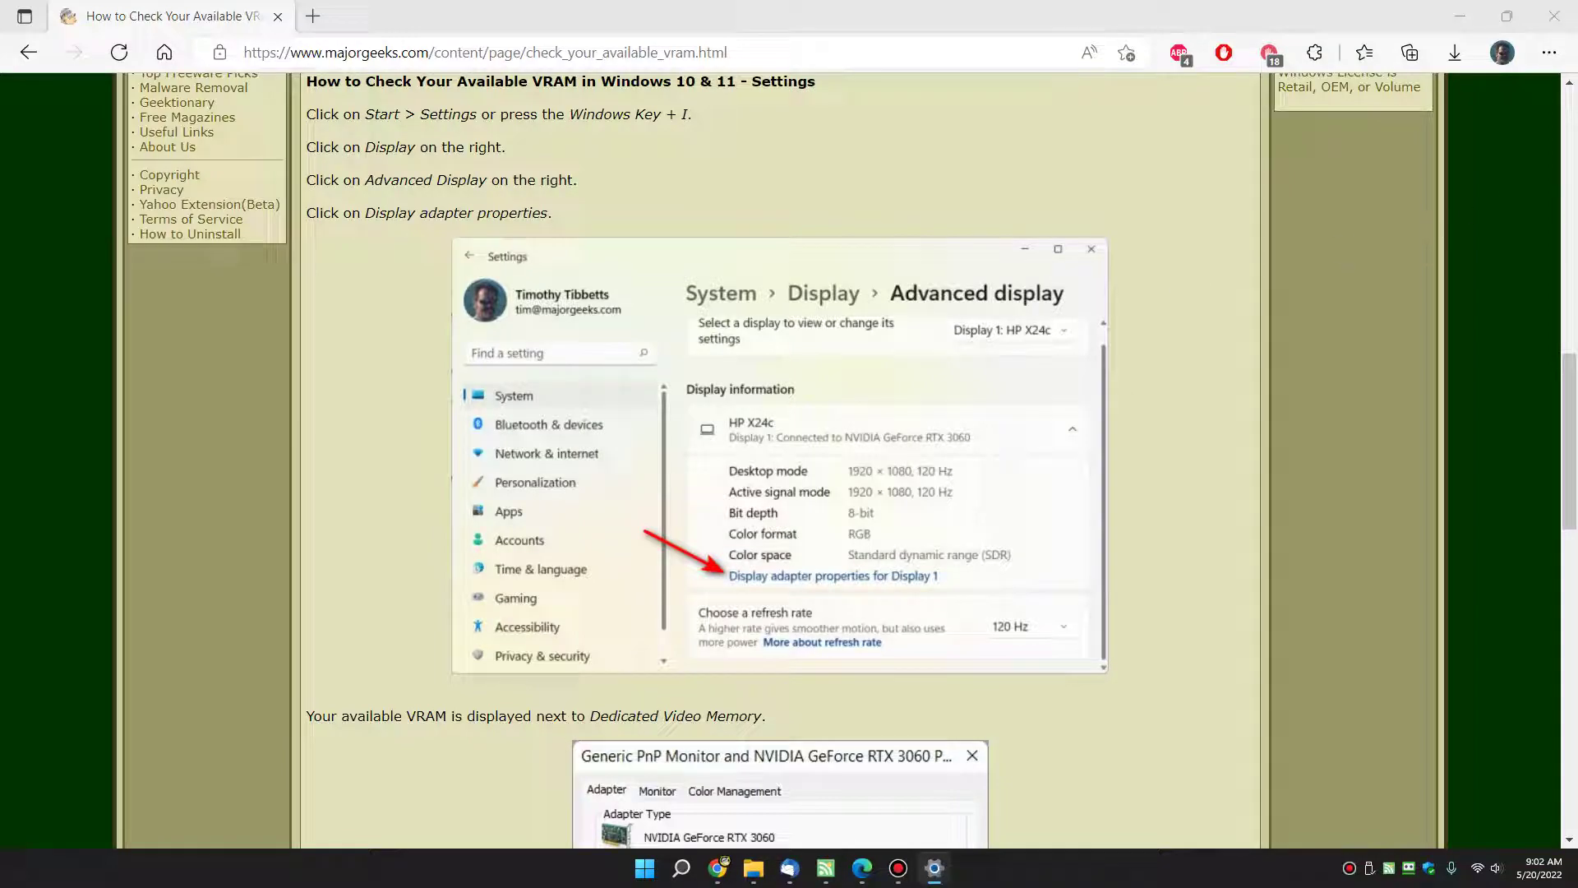
drag(1289, 262, 734, 187)
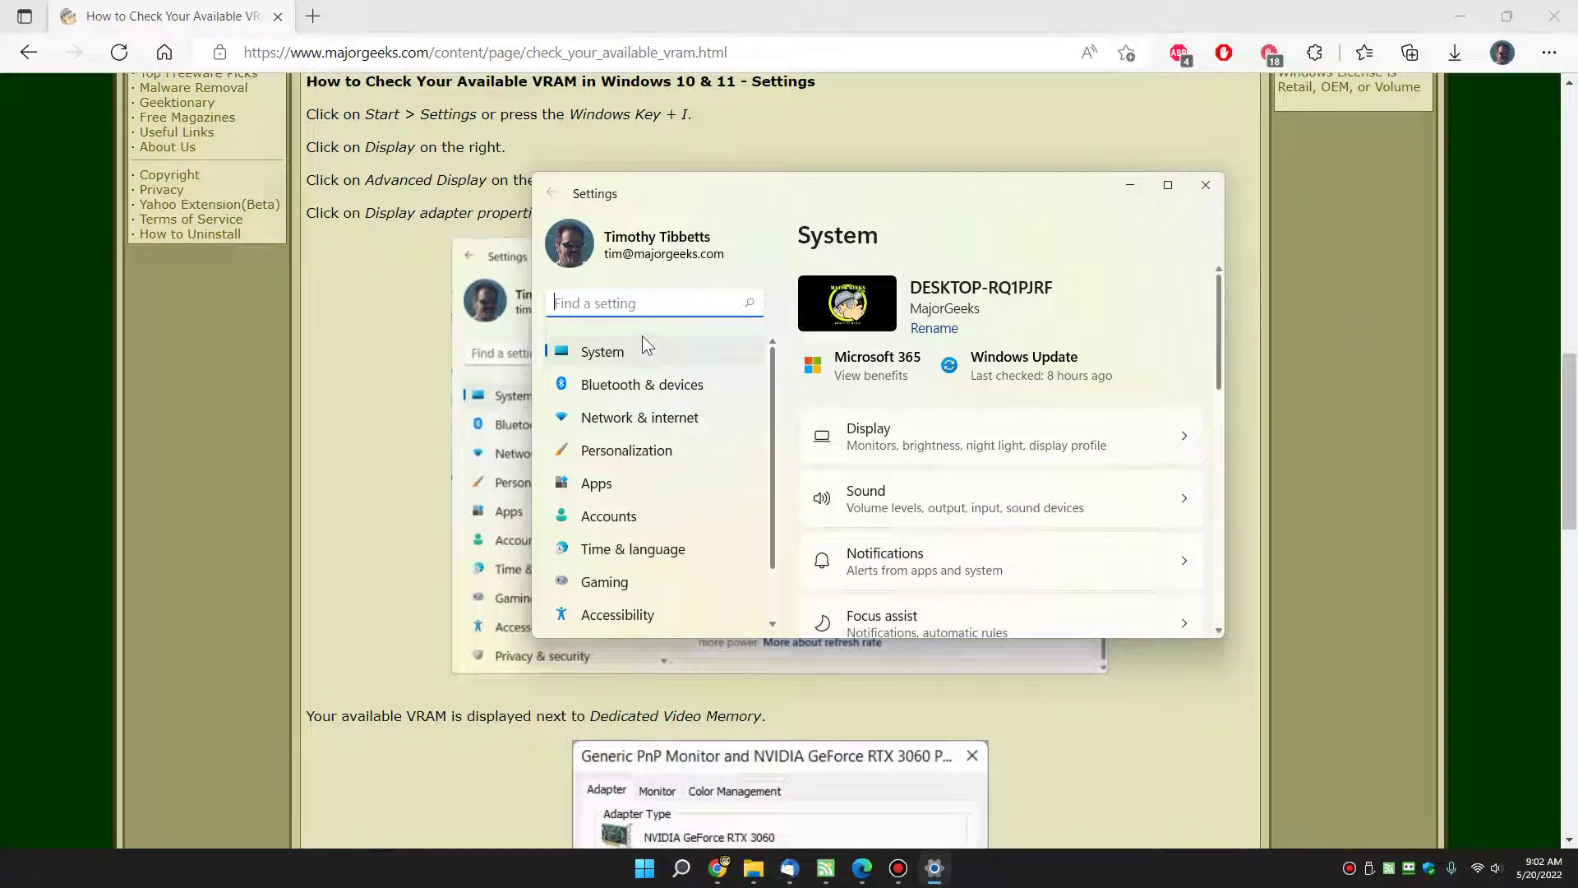
scroll(606, 461, down, 2)
scroll(608, 472, up, 2)
scroll(944, 487, down, 3)
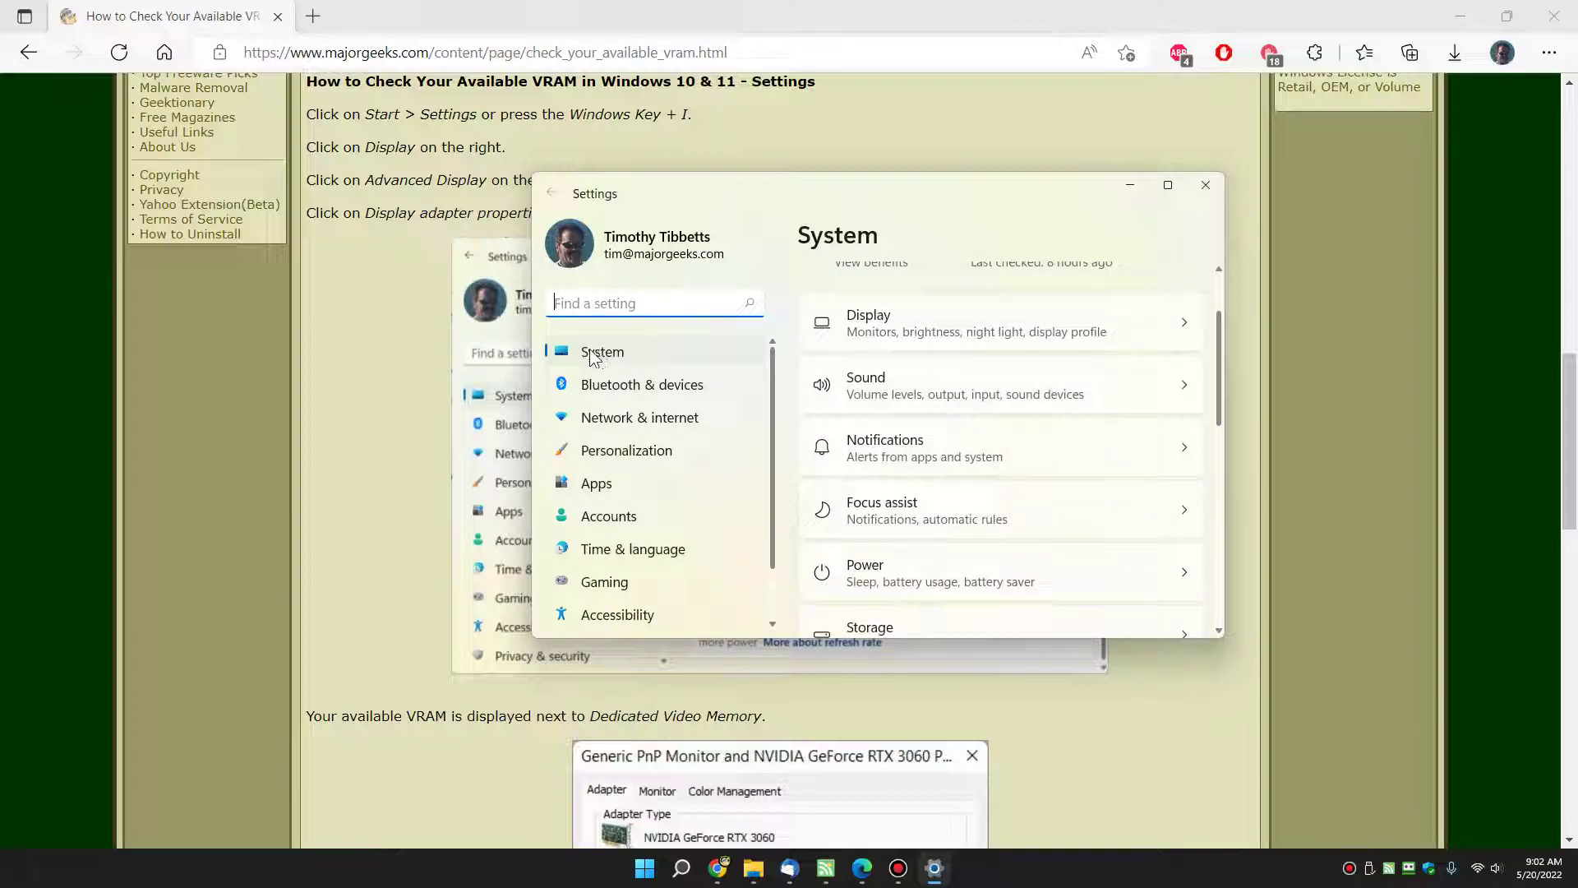
scroll(903, 320, up, 3)
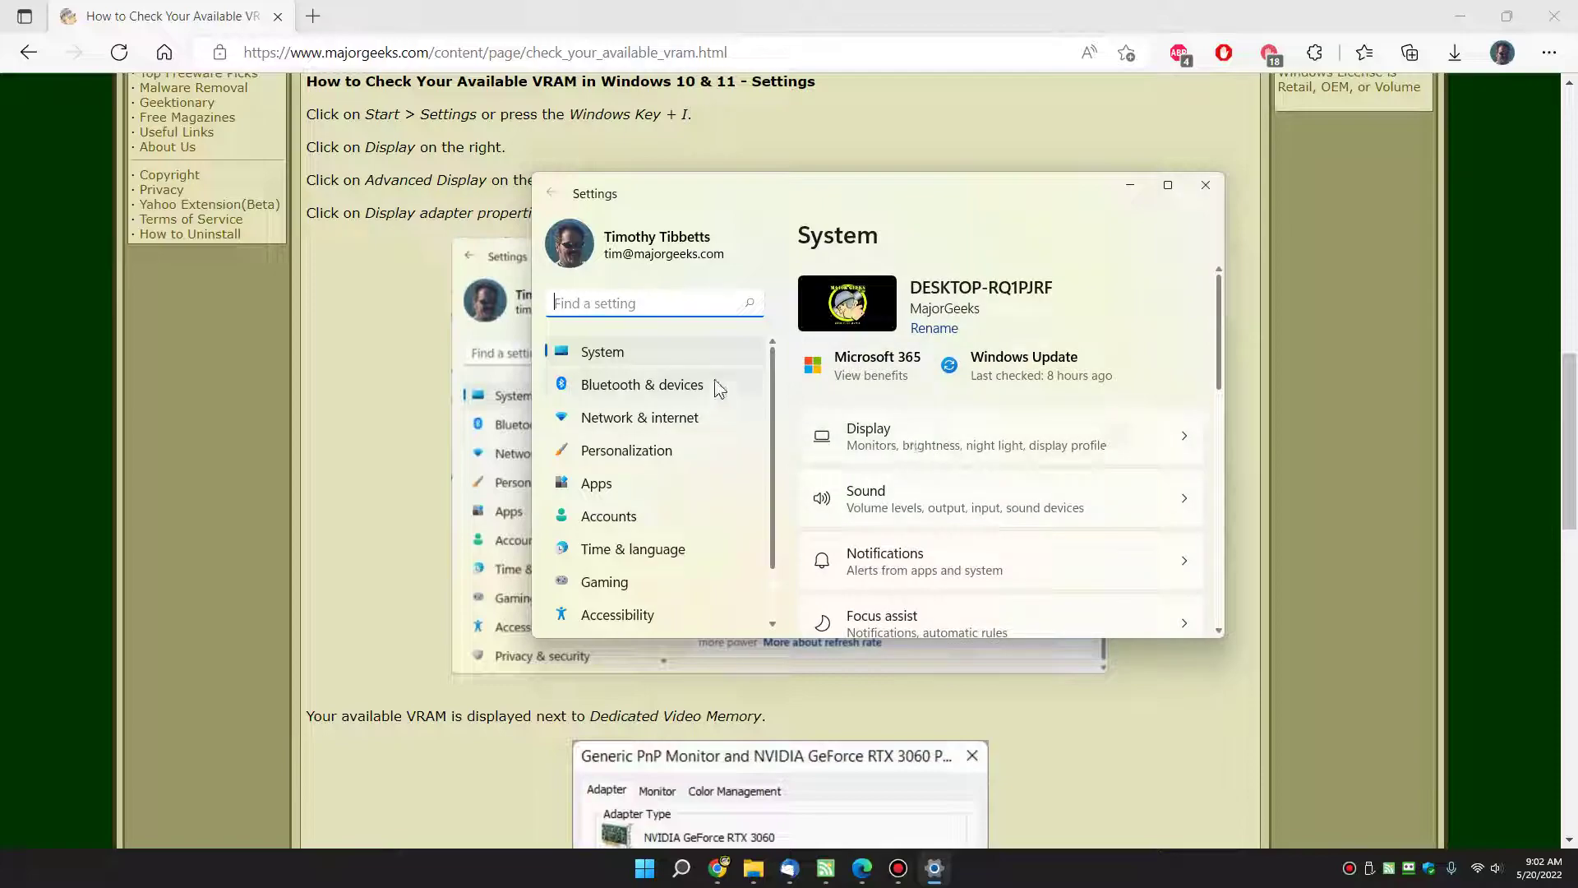
click(887, 448)
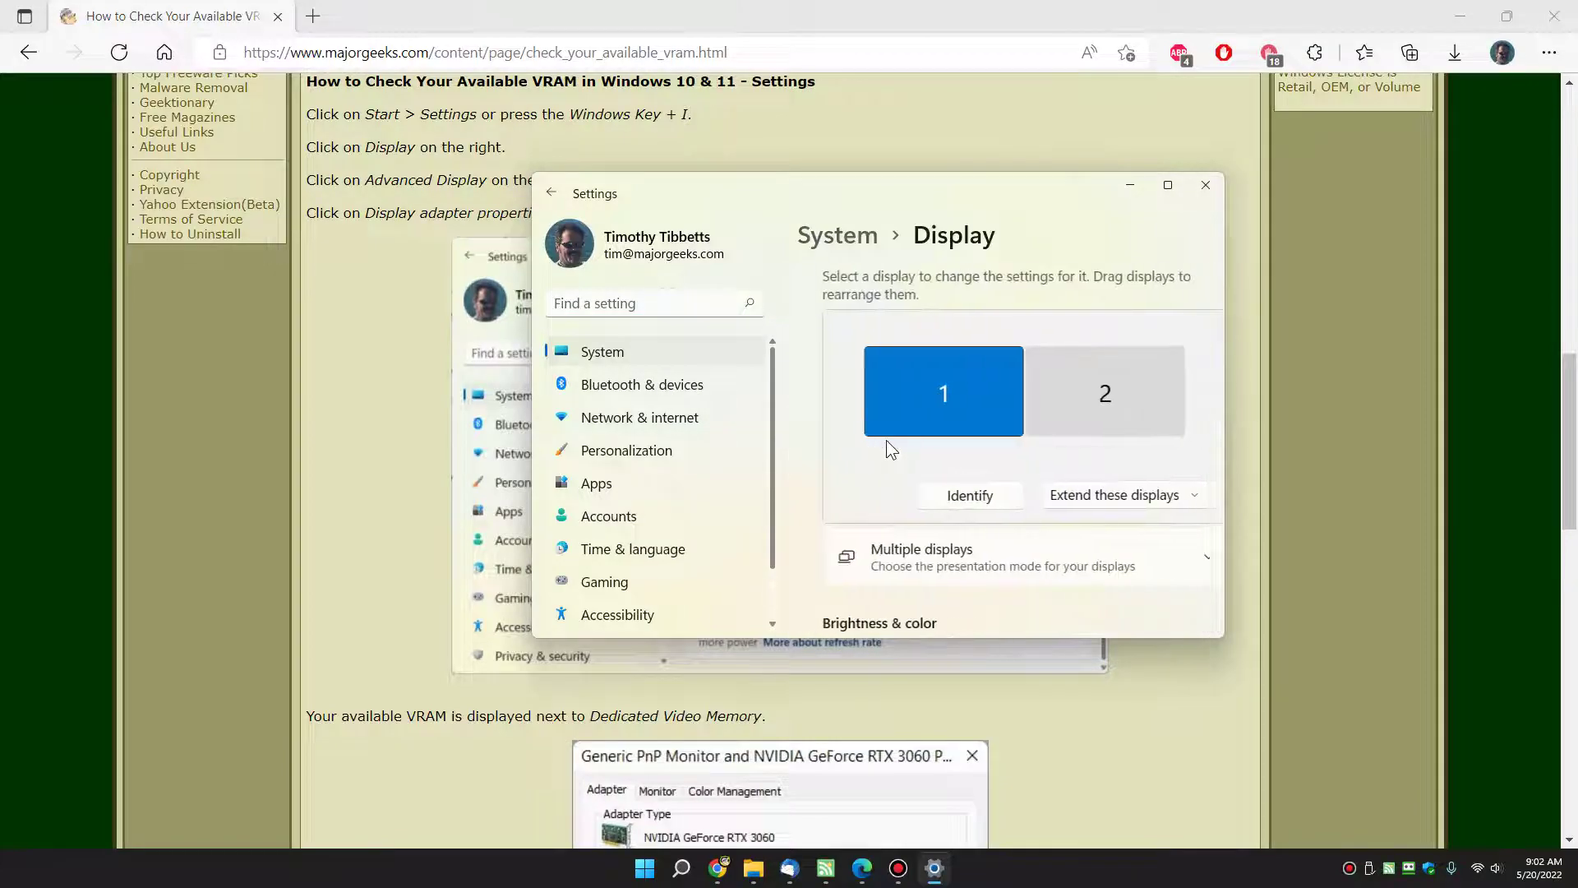
- Open Advanced display and then the display adapter properties for Display 1
scroll(888, 448, down, 2)
scroll(886, 440, down, 5)
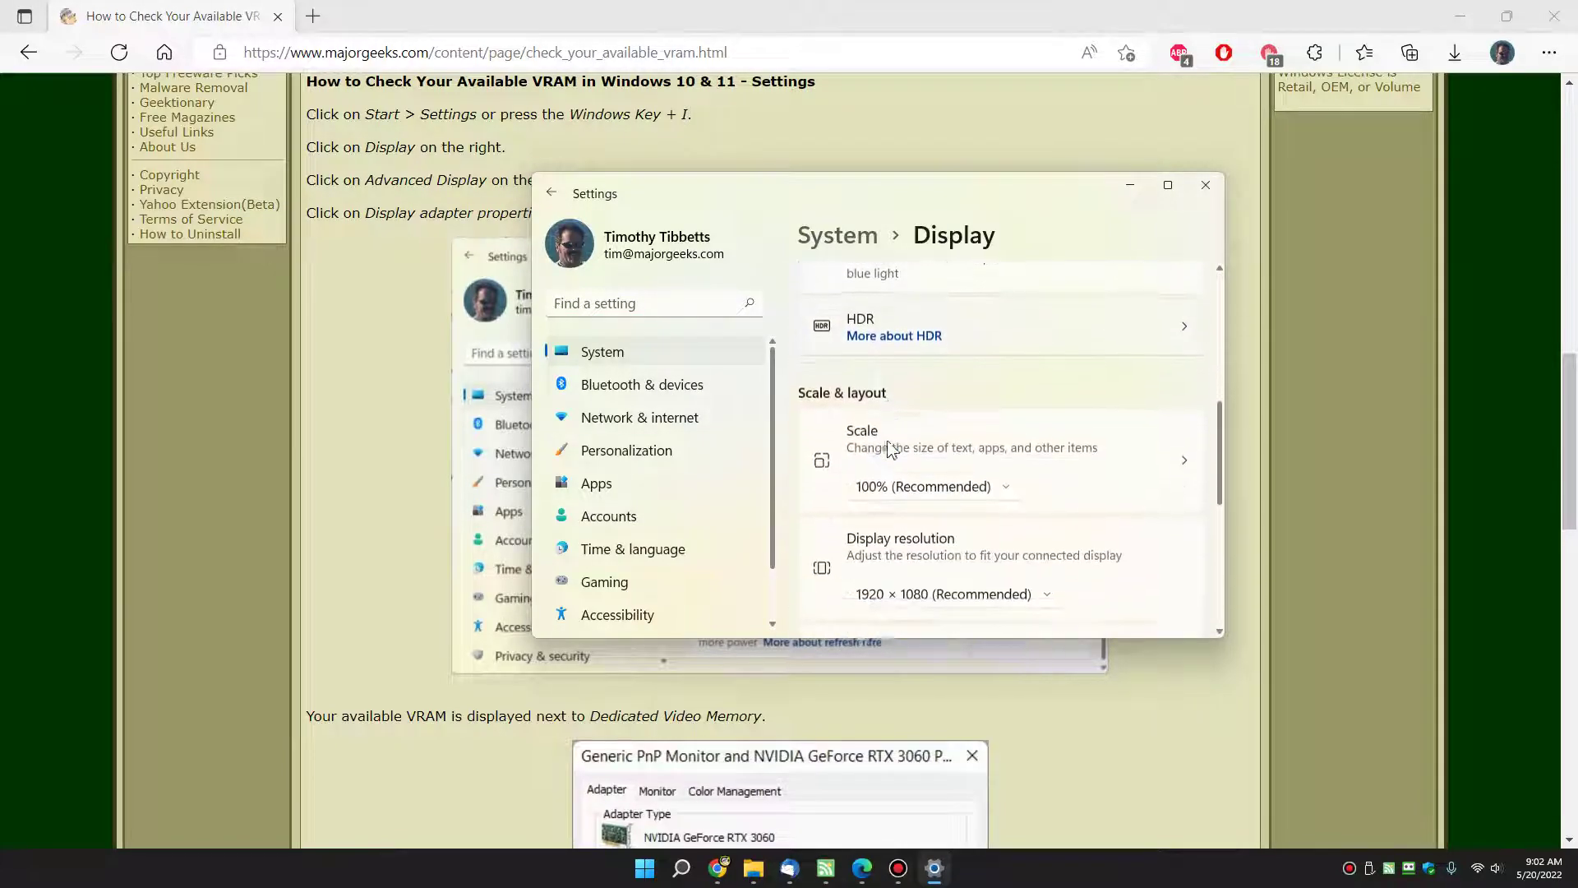
scroll(919, 449, down, 2)
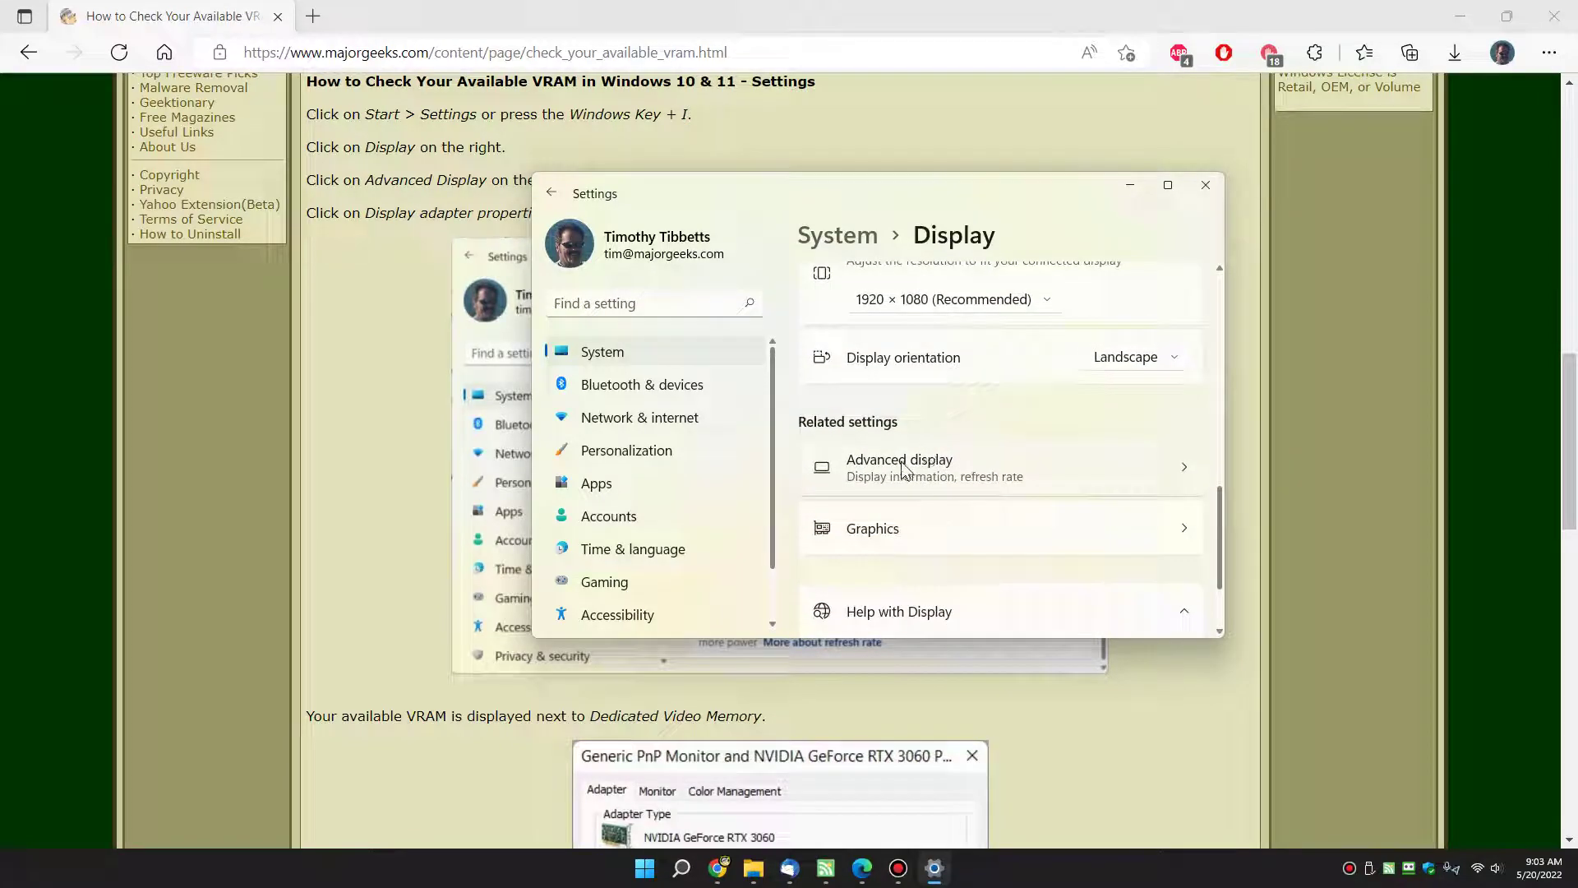
click(908, 468)
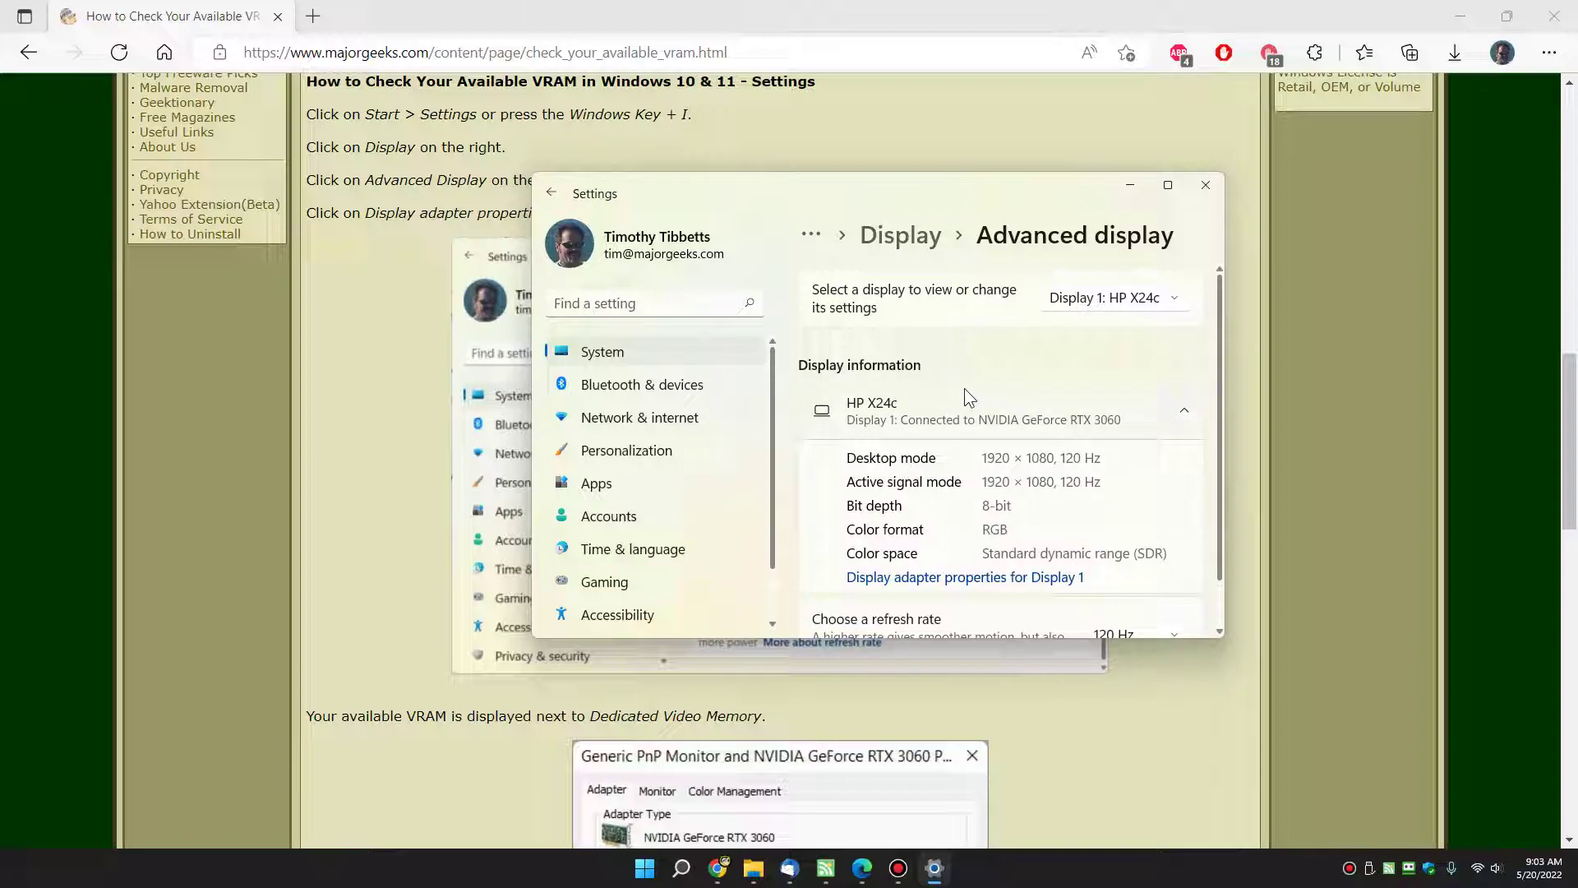
scroll(959, 397, down, 2)
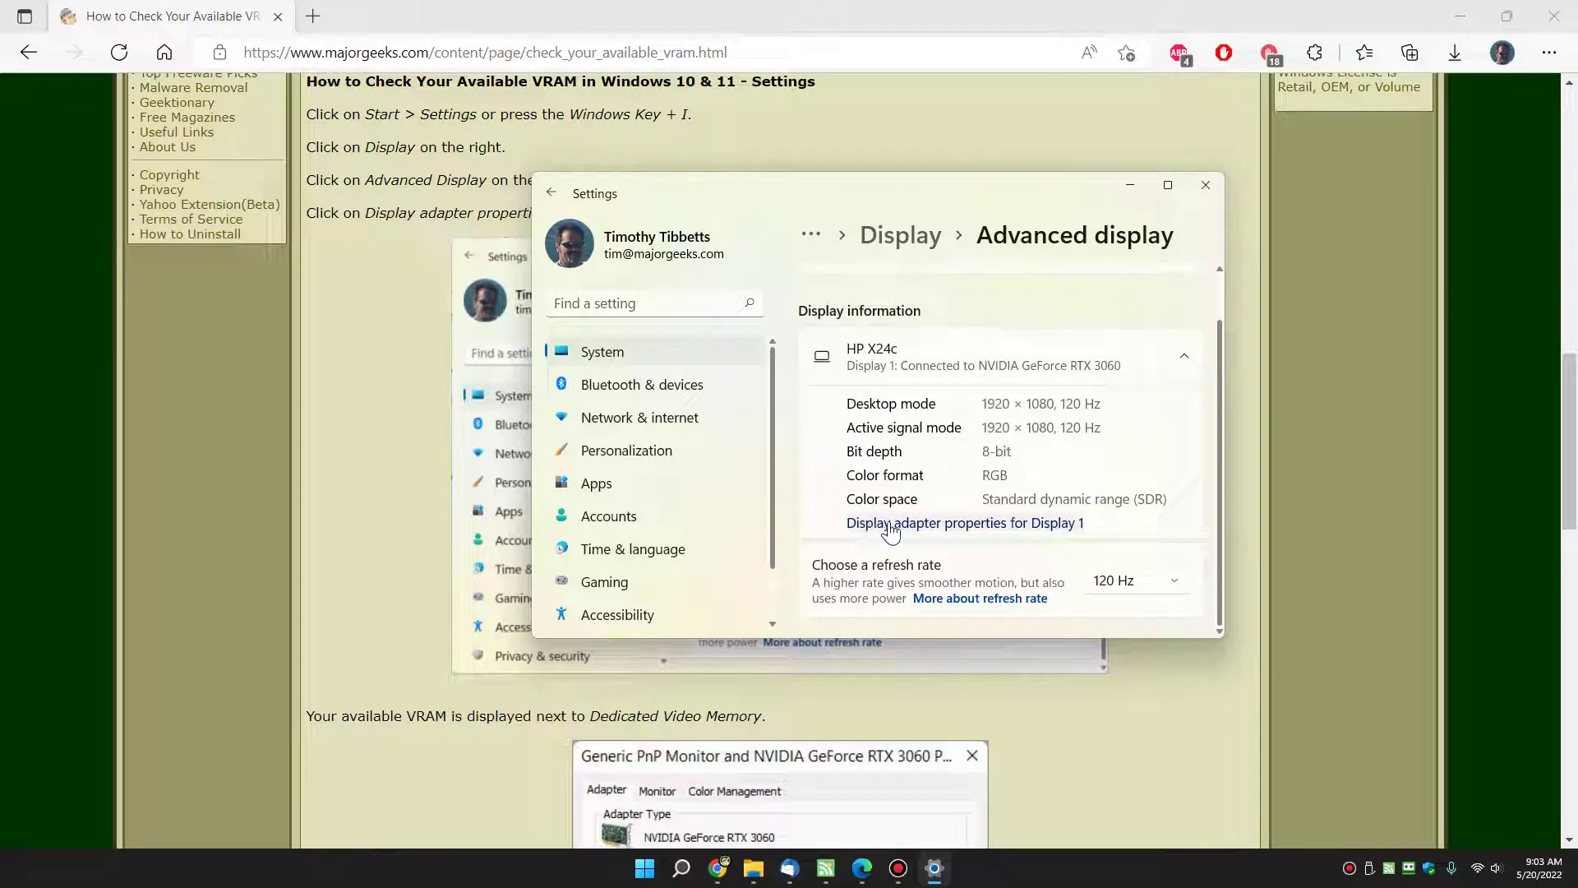
click(950, 526)
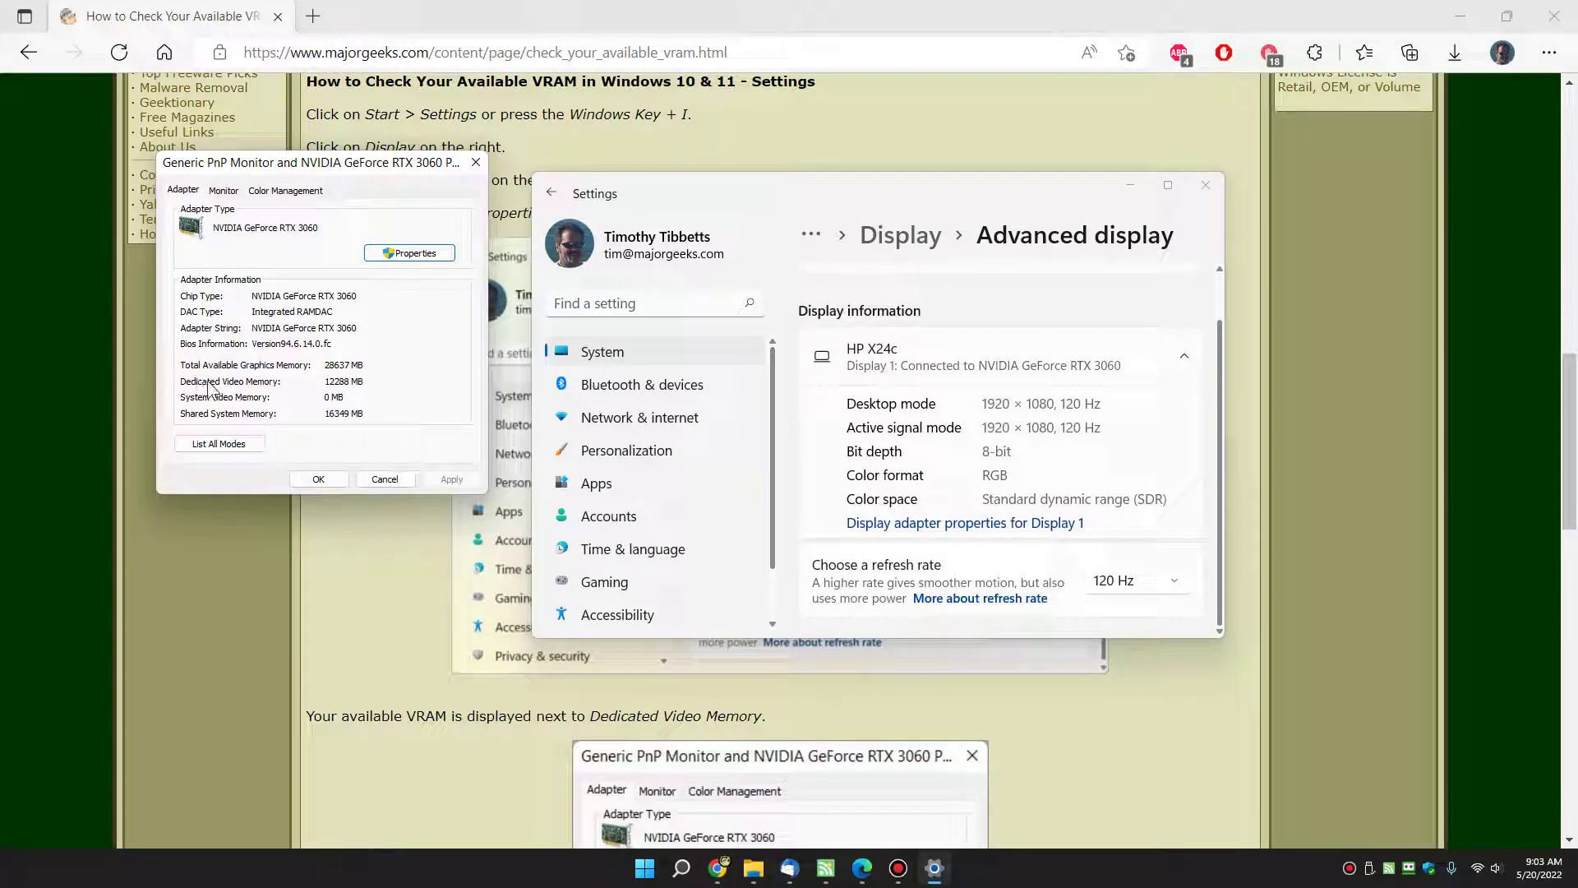
- Check the 12288 MB dedicated video memory, then close the properties and Settings windows
drag(306, 162, 777, 149)
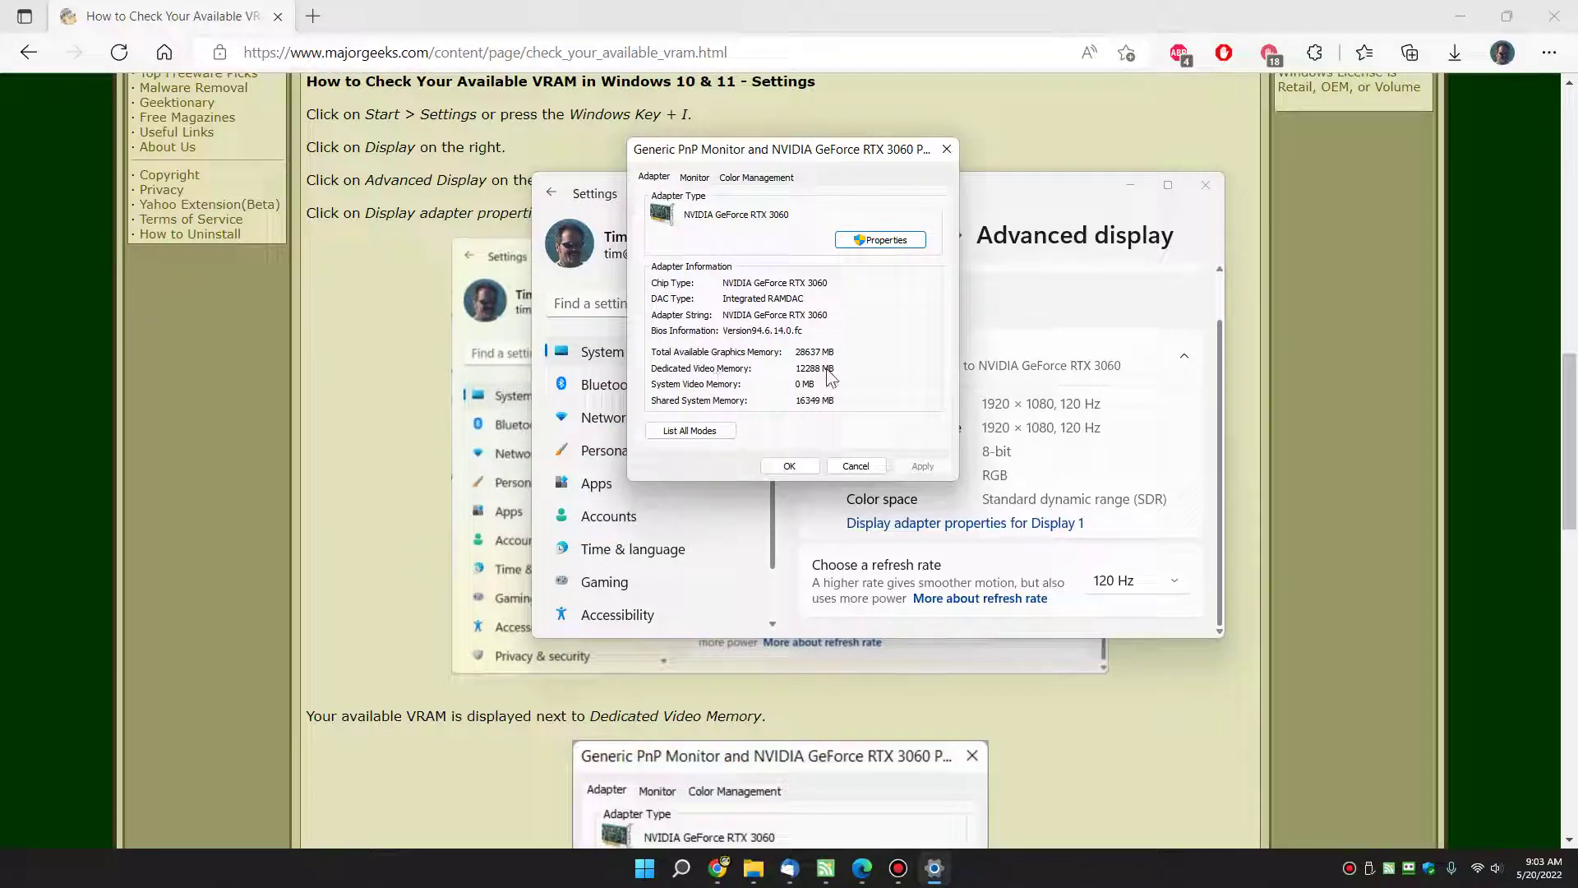
click(947, 148)
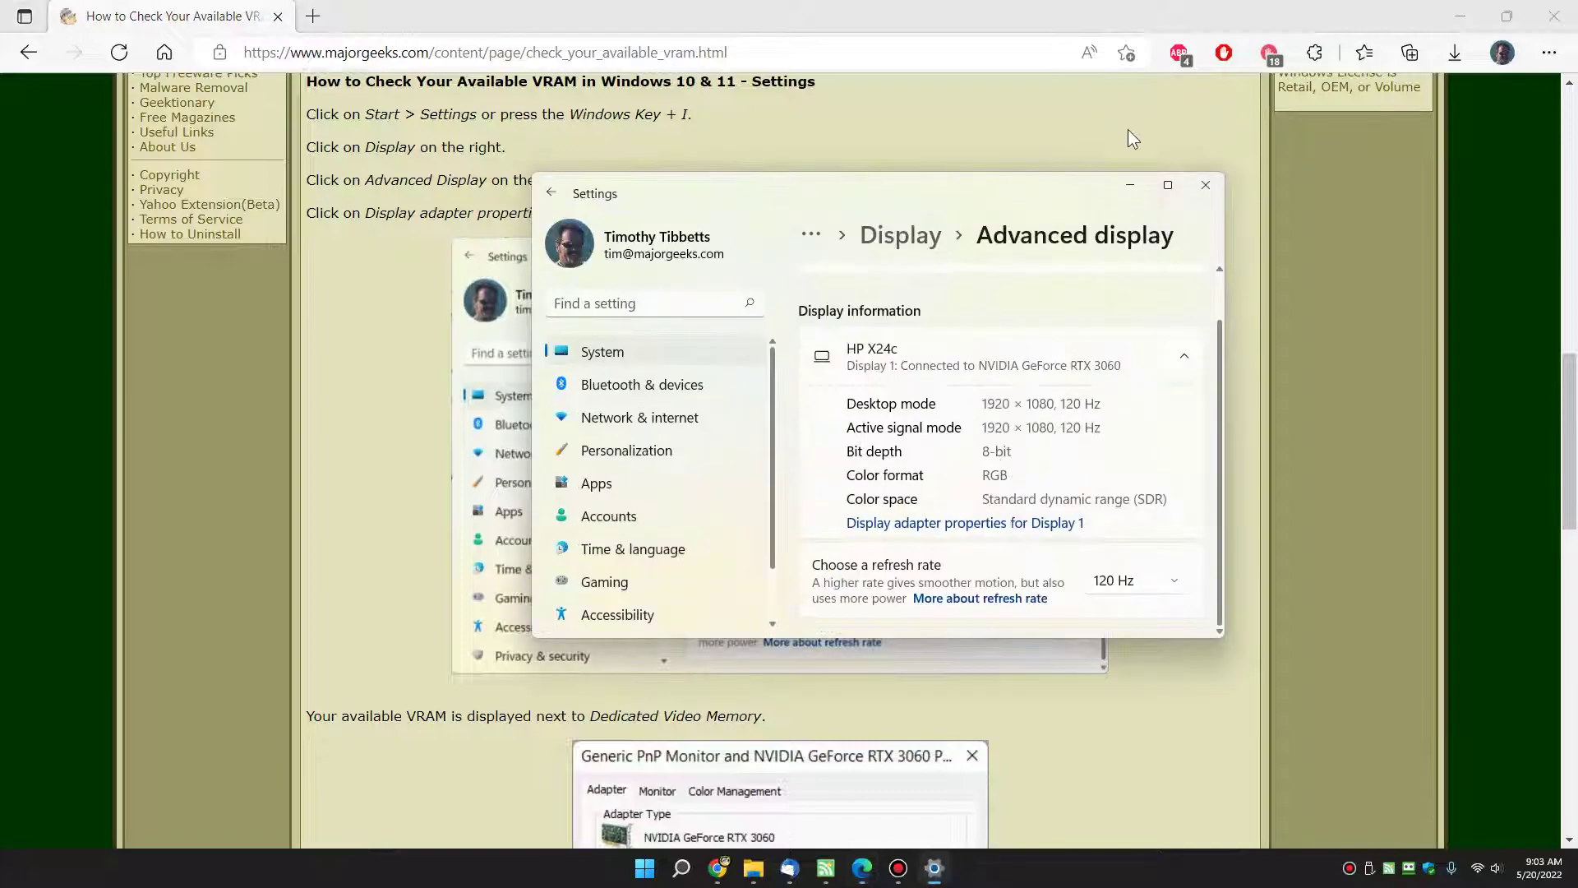
click(1205, 185)
- Scroll to the How to Upgrade section and briefly highlight the paragraph on upgrading VRAM
scroll(1018, 311, down, 3)
scroll(1018, 312, down, 6)
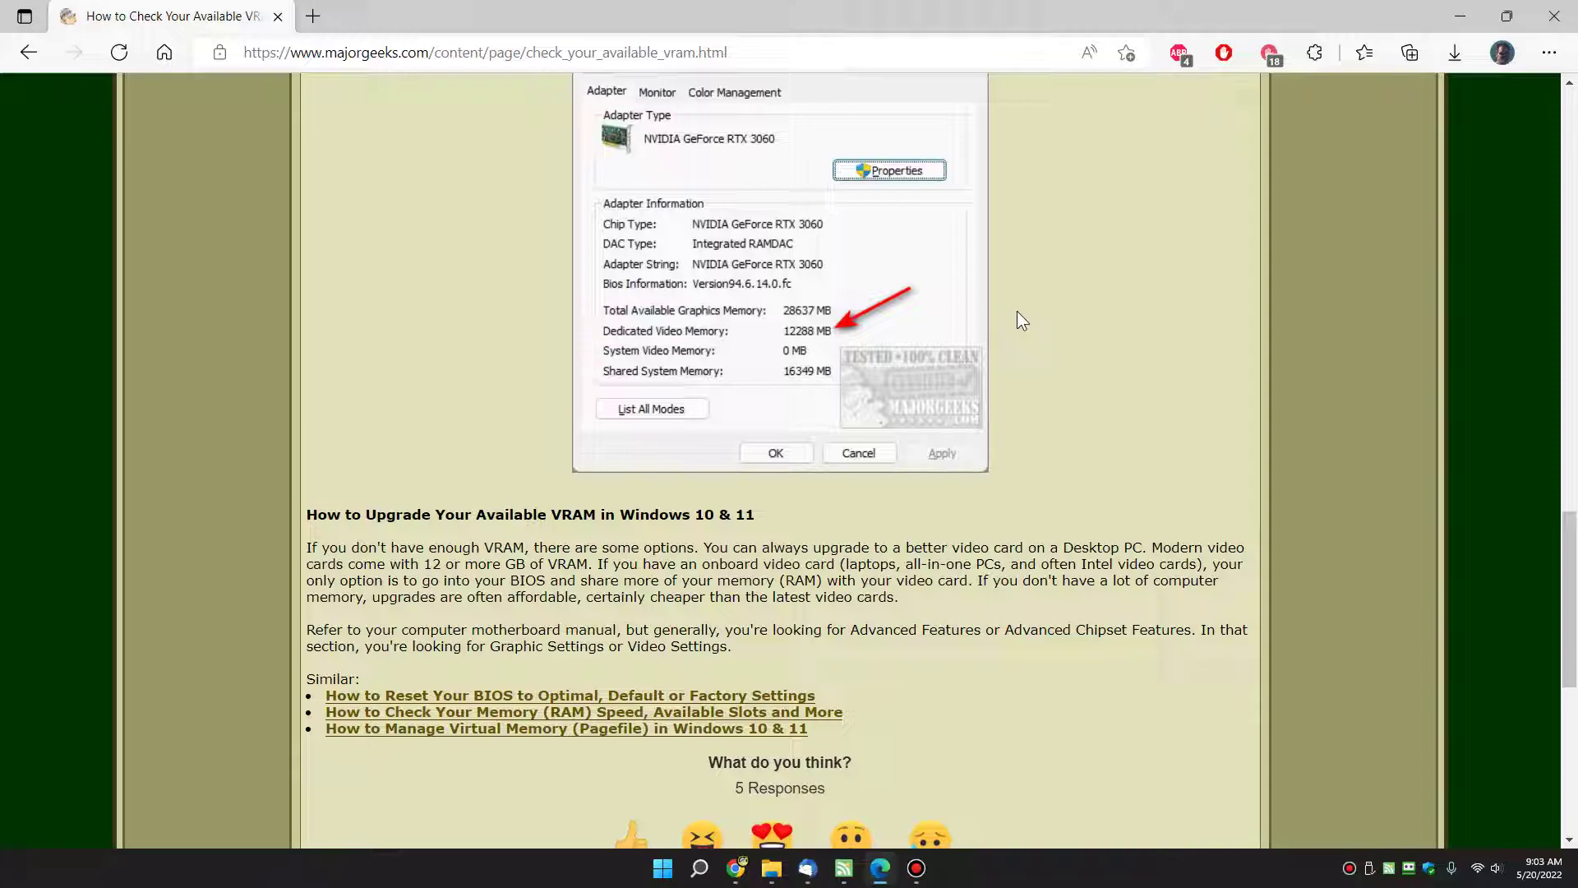
scroll(702, 337, down, 3)
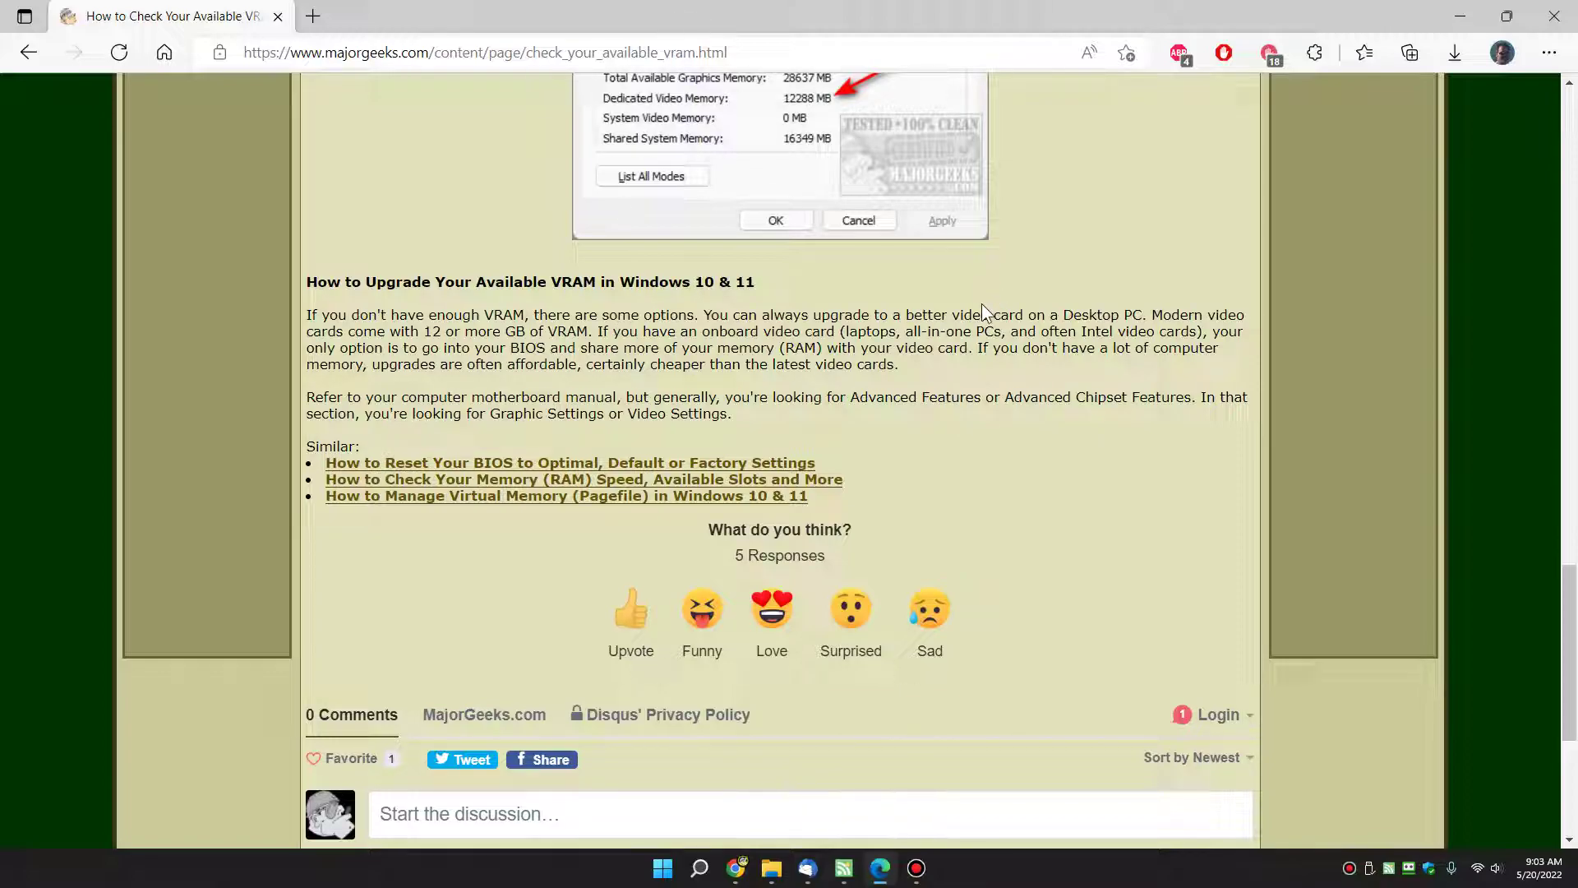
drag(982, 304, 976, 380)
click(970, 371)
- Scroll back up to the article's title
scroll(549, 422, up, 14)
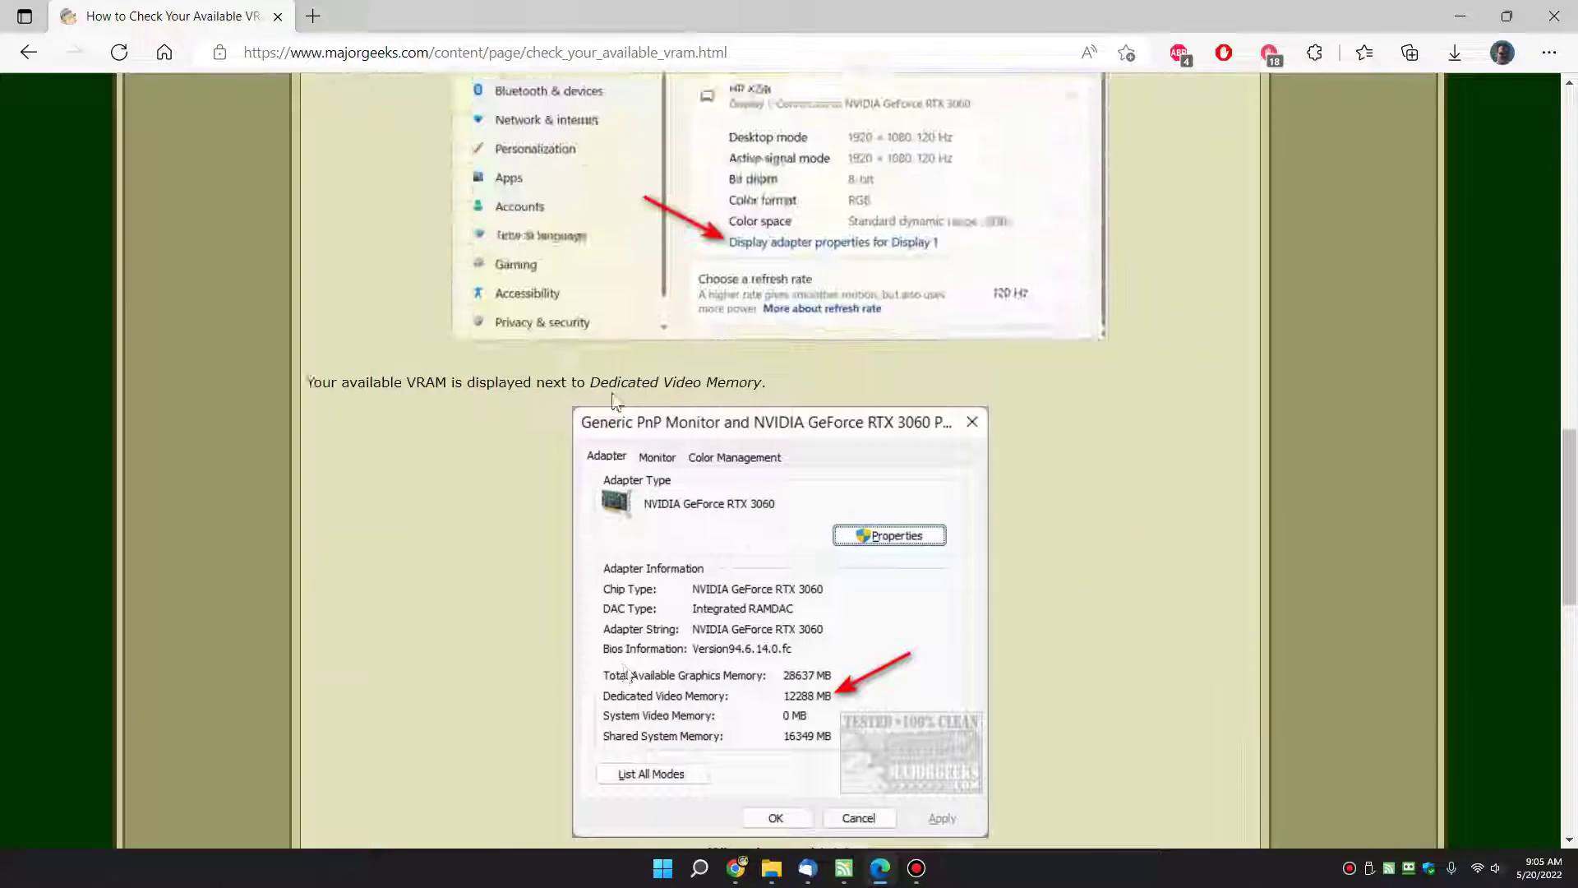
scroll(548, 418, up, 12)
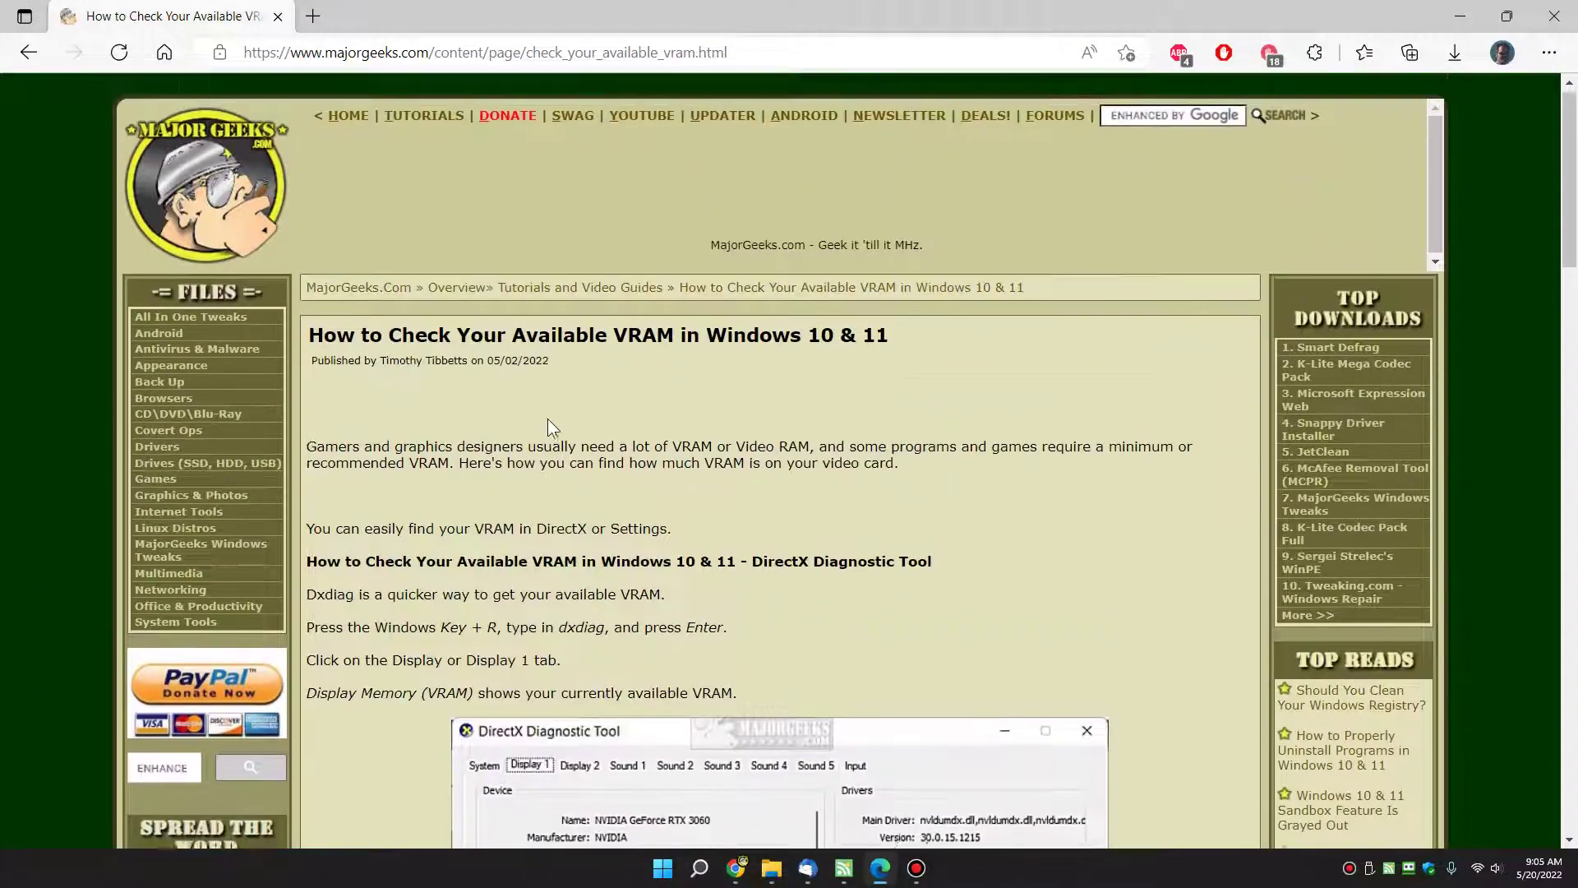